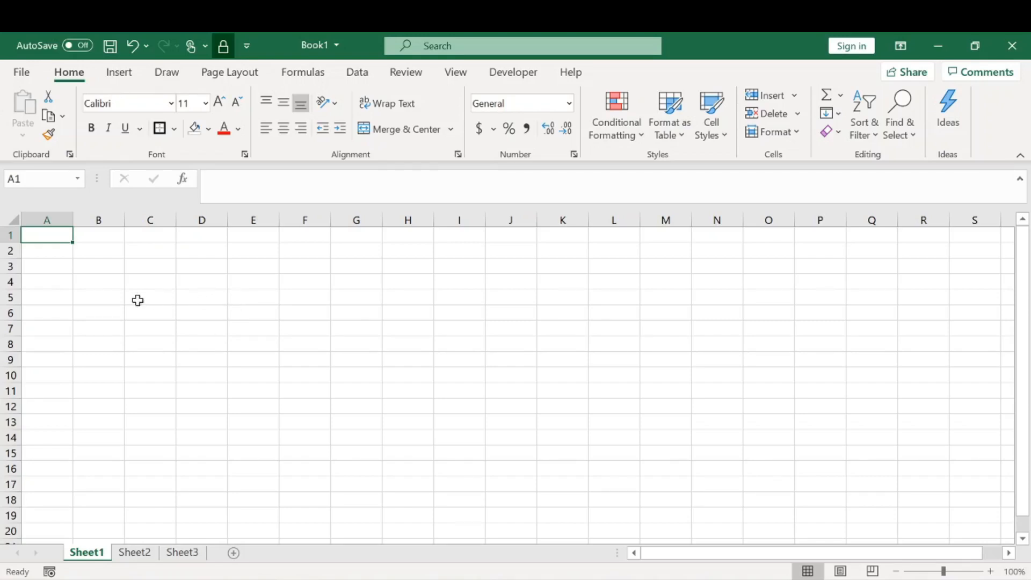
- Enter the heading Pies in cell B3, with the values 20 in B4 and 5 in B5
{"action": "left_click", "coordinate": [102, 262]}
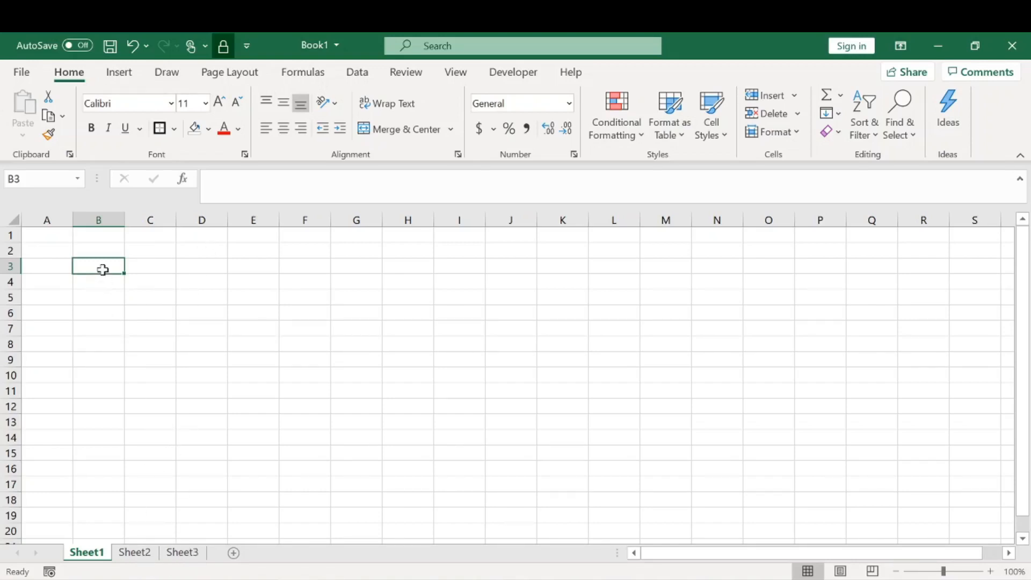
{"action": "type", "text": "Pie "}
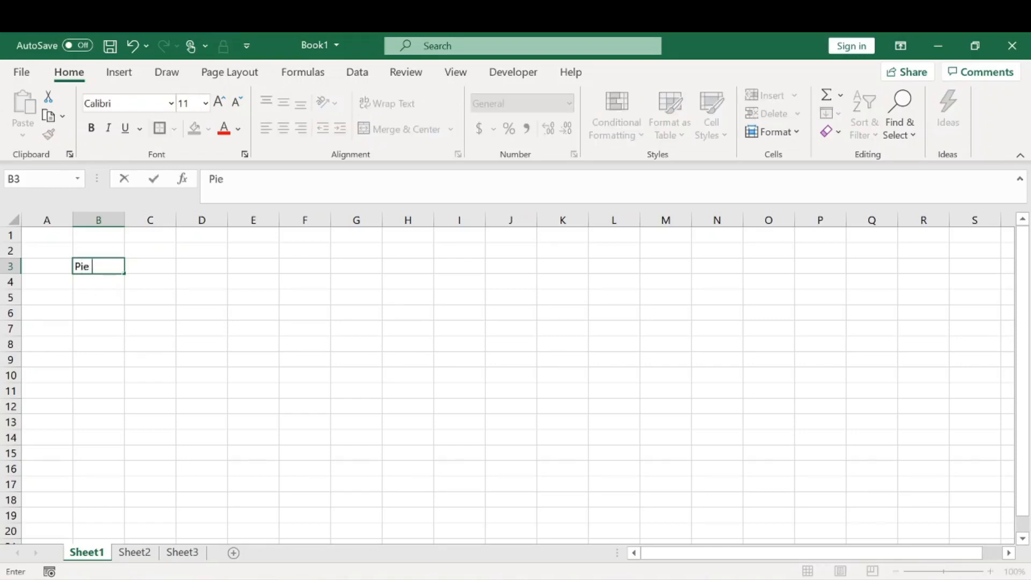
{"action": "type", "text": "s"}
{"action": "key", "text": "Return"}
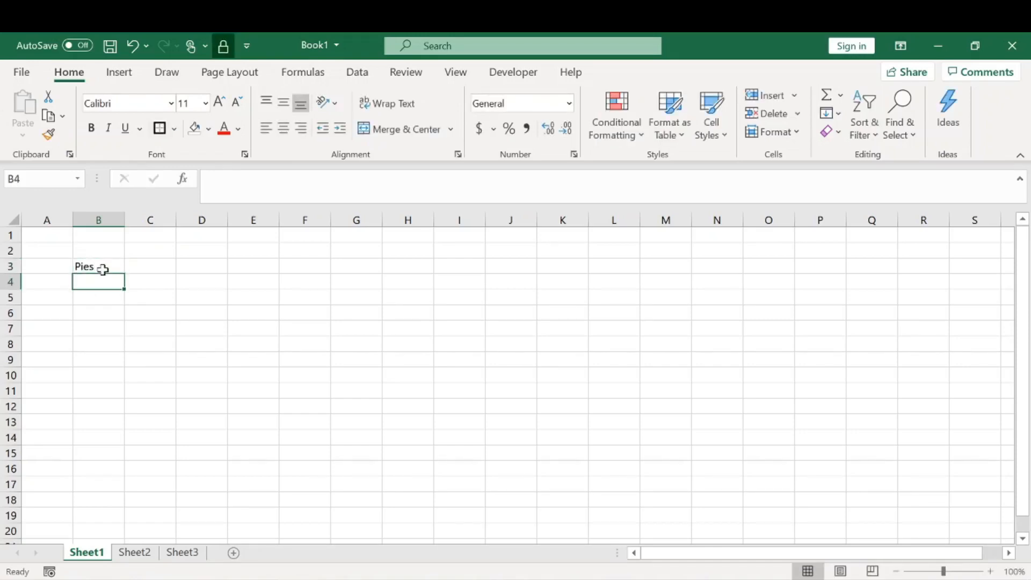
{"action": "type", "text": "20"}
{"action": "key", "text": "Return"}
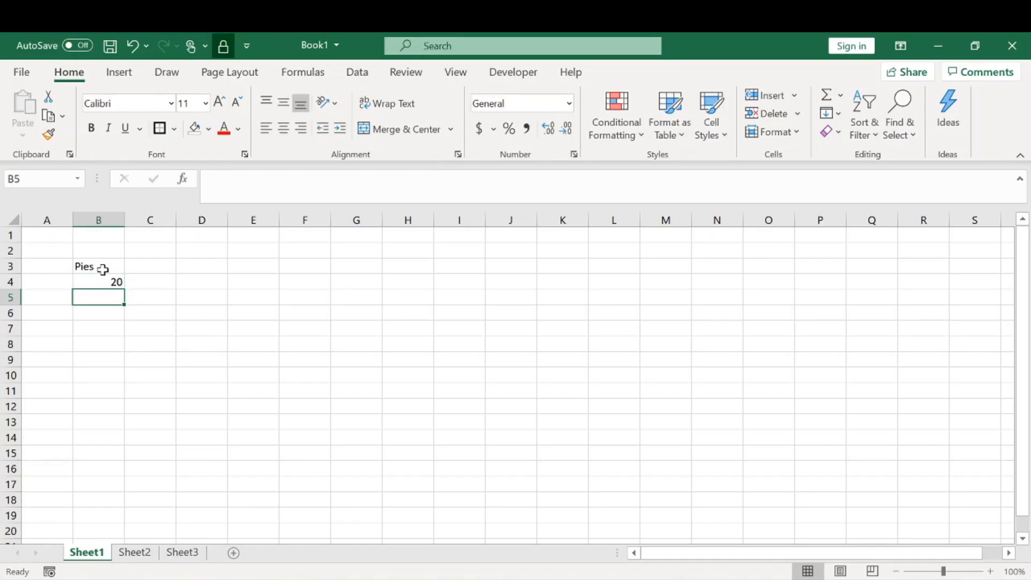
{"action": "type", "text": "5"}
{"action": "key", "text": "Return"}
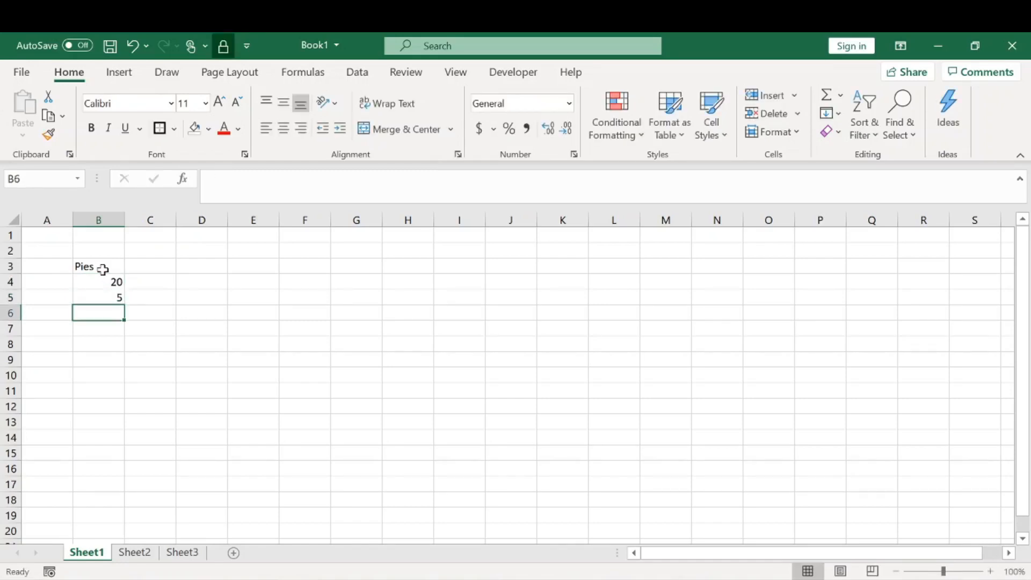
- Calculate the profit in cell B6 with the formula =B4-B5
{"action": "type", "text": "="}
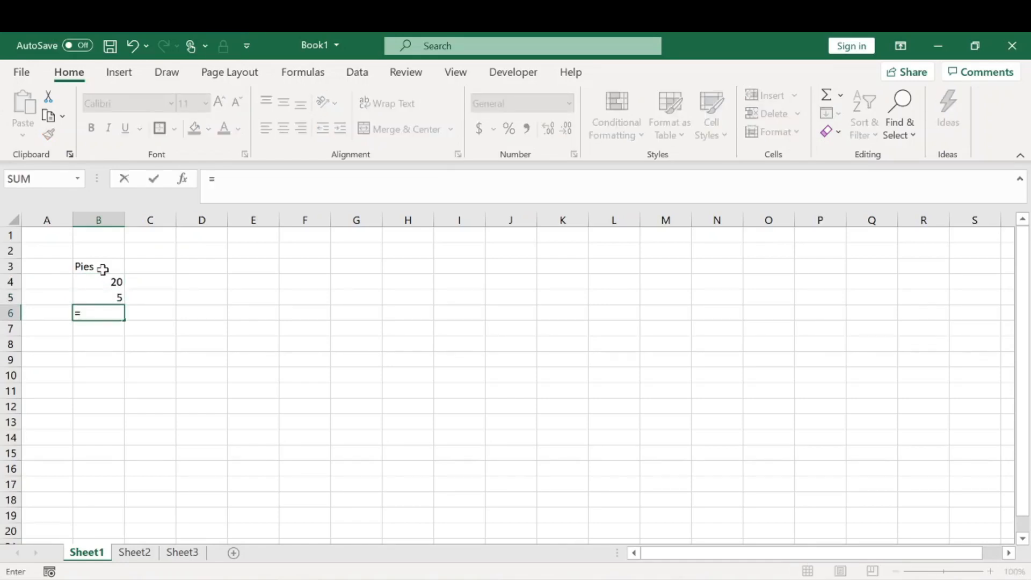
{"action": "key", "text": "Up"}
{"action": "key", "text": "Up"}
{"action": "type", "text": "-"}
{"action": "key", "text": "Up"}
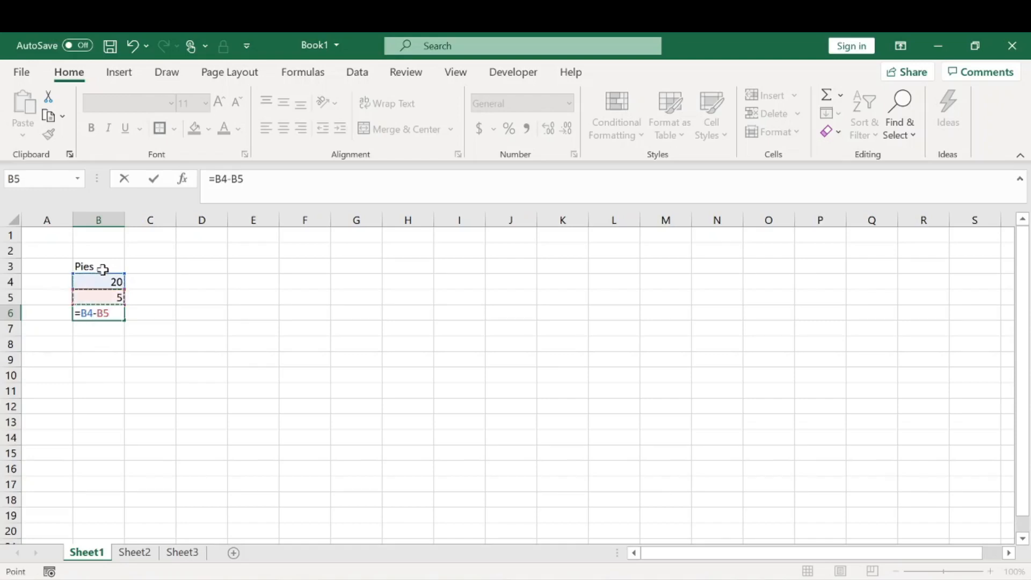
{"action": "key", "text": "Return"}
- Move the three figures from B4:B6 to C4:C6 and merge and center the Pies heading across B3:C3
{"action": "left_click_drag", "start_coordinate": [104, 285], "coordinate": [150, 267]}
{"action": "left_click", "coordinate": [105, 280]}
{"action": "left_click", "coordinate": [406, 130]}
- Label the figures Revenue, Cost and Profit in cells B4 to B6
{"action": "left_click", "coordinate": [119, 281]}
{"action": "type", "text": "Revenue"}
{"action": "key", "text": "Return"}
{"action": "type", "text": "Cost"}
{"action": "key", "text": "Return"}
{"action": "type", "text": "Profit"}
{"action": "key", "text": "Return"}
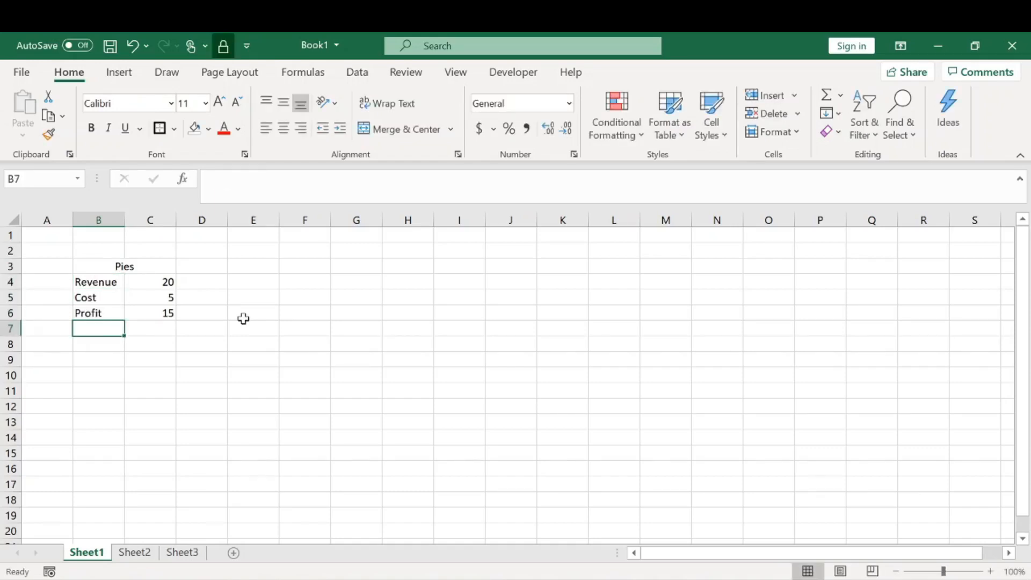
- Add the label Quantity in cell B8 and the value 30 in C8
{"action": "key", "text": "Return"}
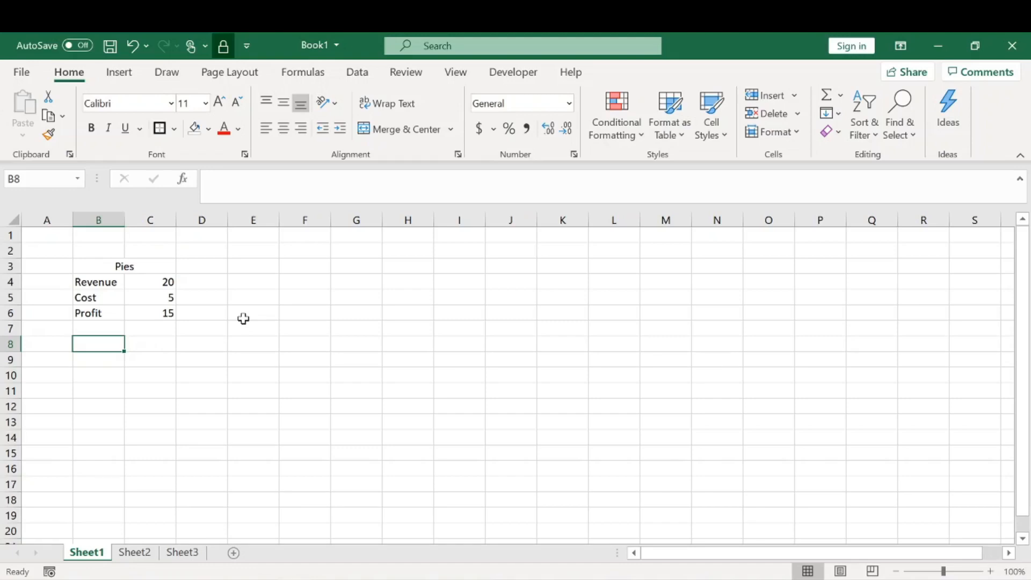
{"action": "type", "text": "Quantity"}
{"action": "key", "text": "Tab"}
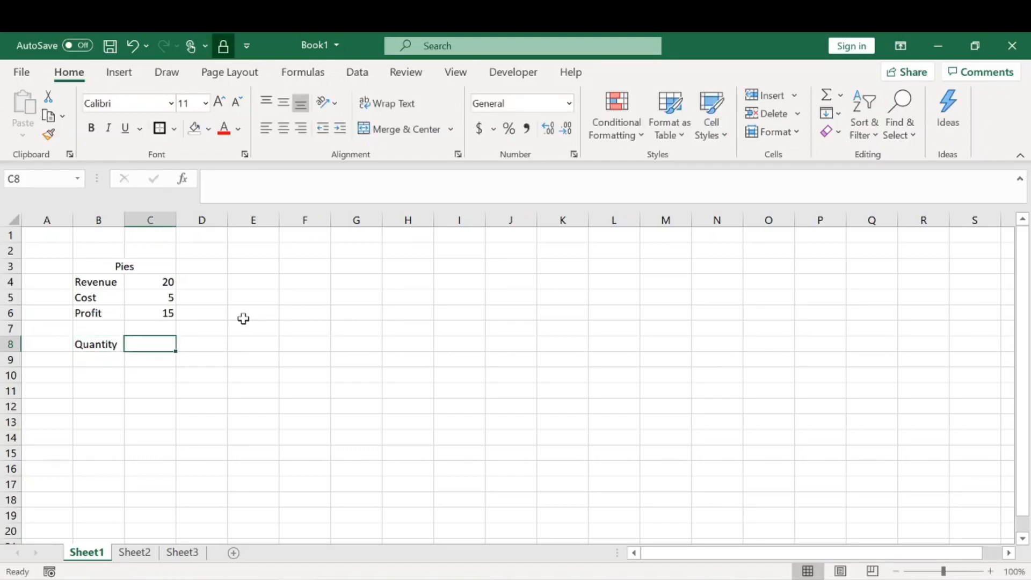
{"action": "type", "text": "30"}
{"action": "key", "text": "Return"}
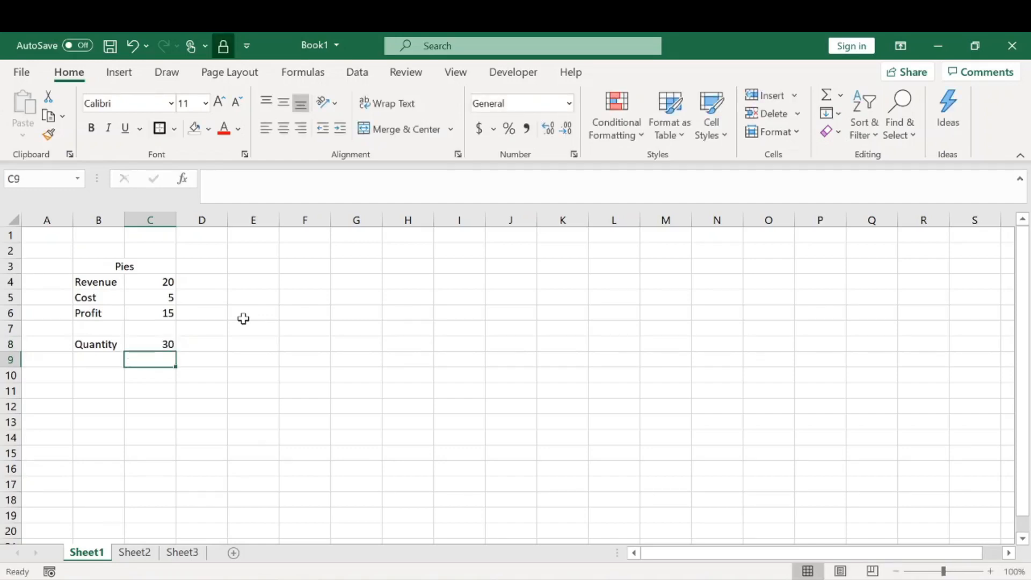
- Add the label Total Profit in cell B9 and widen column B to fit it
{"action": "key", "text": "Left"}
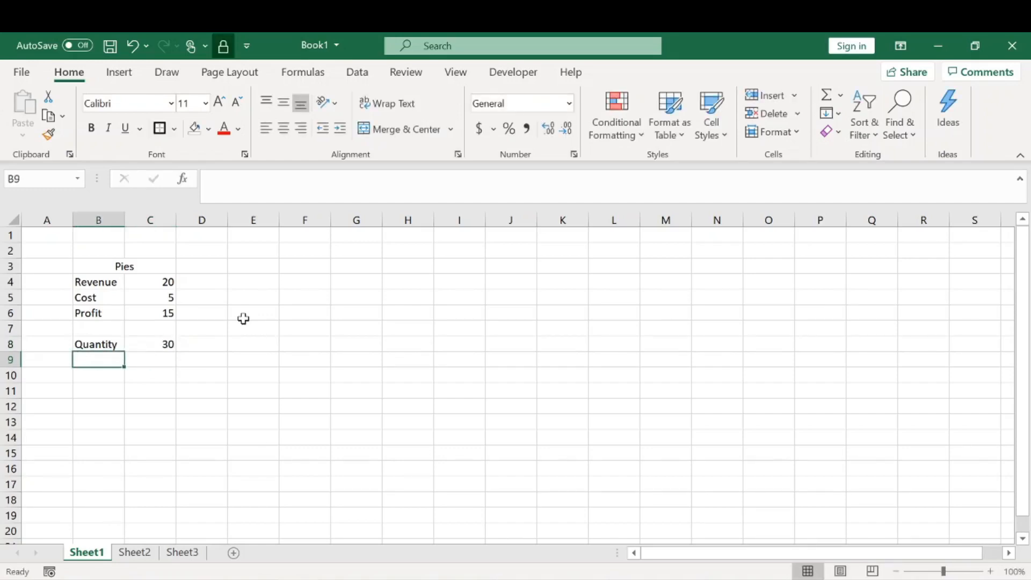
{"action": "type", "text": "Total Profit"}
{"action": "key", "text": "Return"}
{"action": "key", "text": "Right"}
{"action": "key", "text": "Up"}
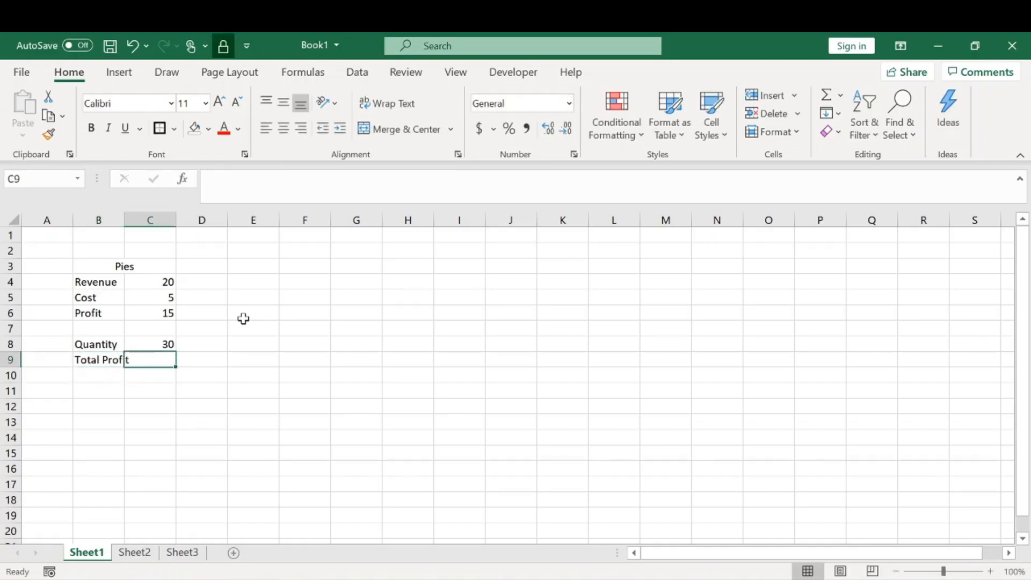
{"action": "double_click", "coordinate": [127, 217]}
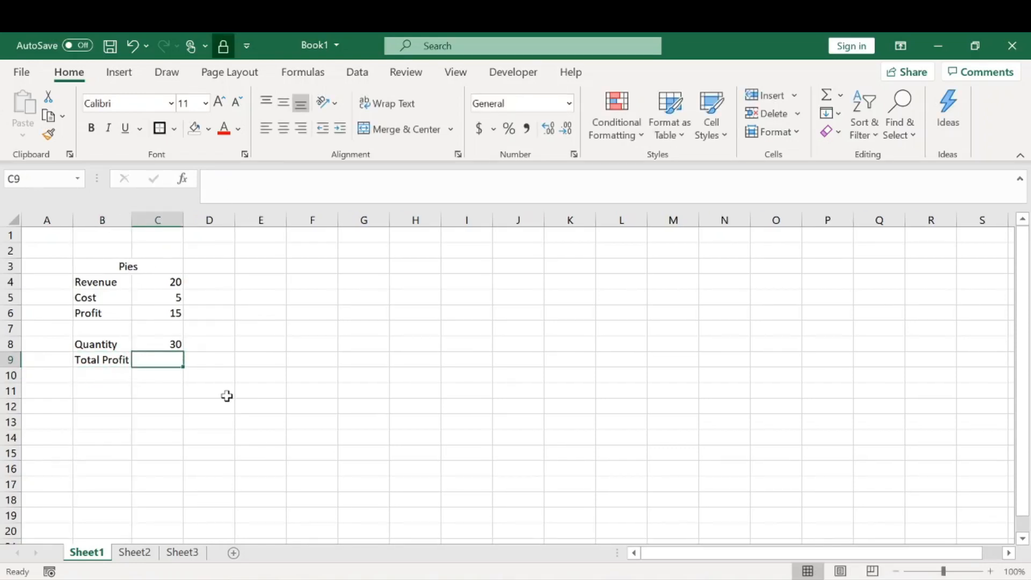
- Calculate the total profit in cell C9 with the formula =C8*C6
{"action": "type", "text": "="}
{"action": "left_click", "coordinate": [179, 344]}
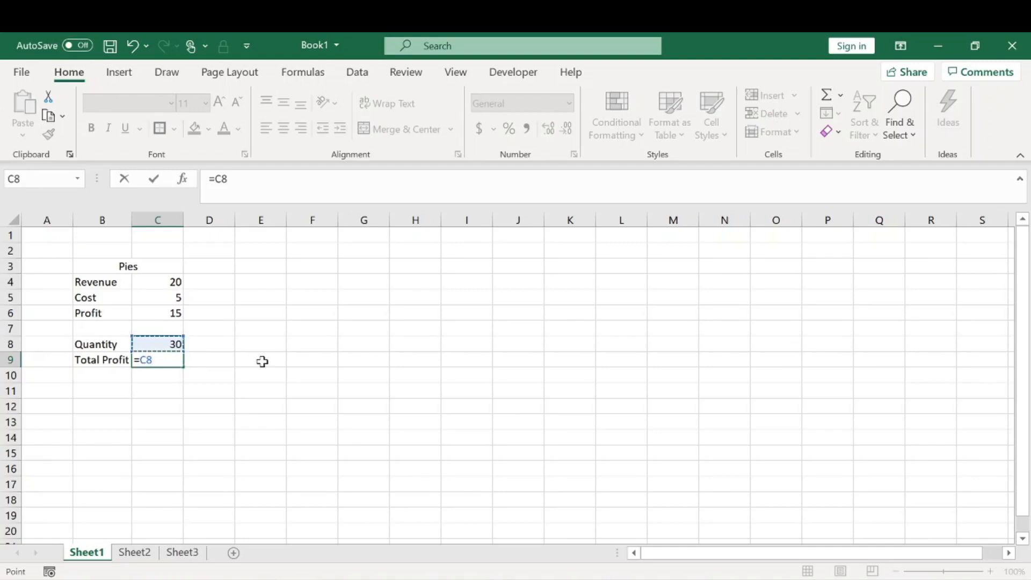
{"action": "type", "text": "*"}
{"action": "left_click", "coordinate": [172, 313]}
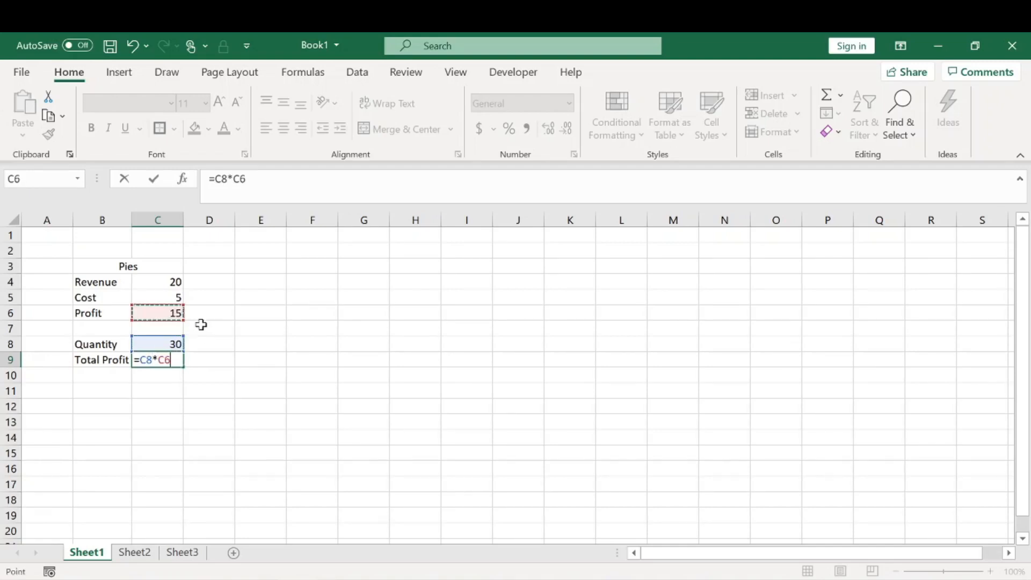
{"action": "key", "text": "Return"}
- Format cells C4:C9 as Currency with no decimal places
{"action": "left_click", "coordinate": [176, 360]}
{"action": "left_click_drag", "start_coordinate": [173, 281], "coordinate": [172, 357]}
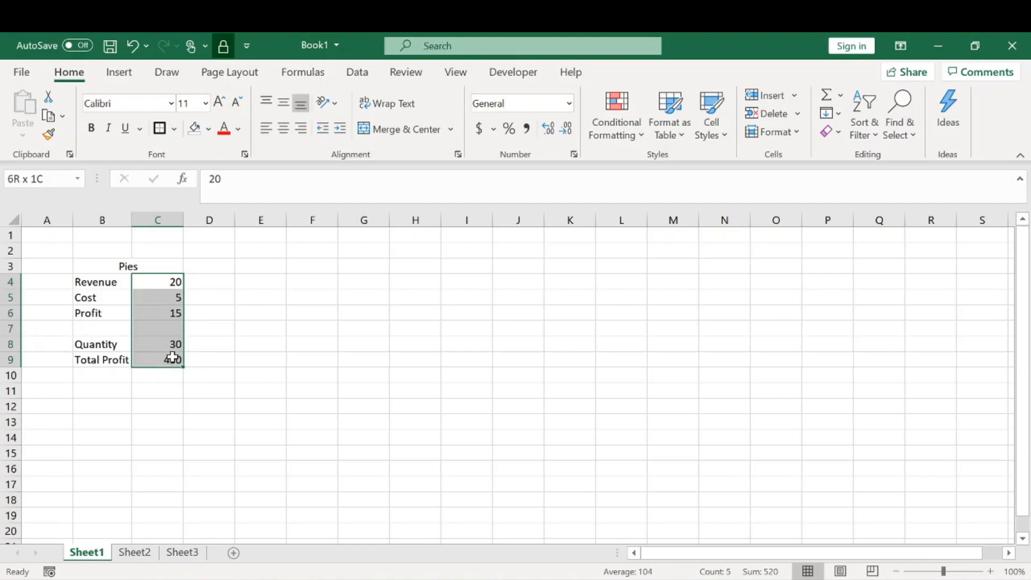
{"action": "left_click", "coordinate": [569, 103]}
{"action": "left_click", "coordinate": [569, 215]}
{"action": "left_click", "coordinate": [566, 129]}
{"action": "left_click", "coordinate": [565, 129]}
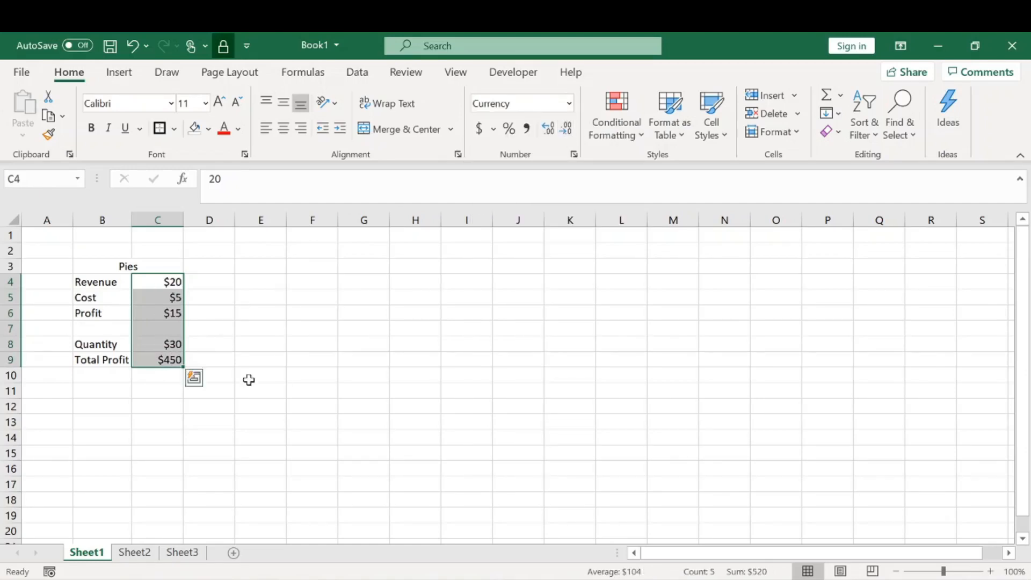
{"action": "left_click", "coordinate": [255, 376]}
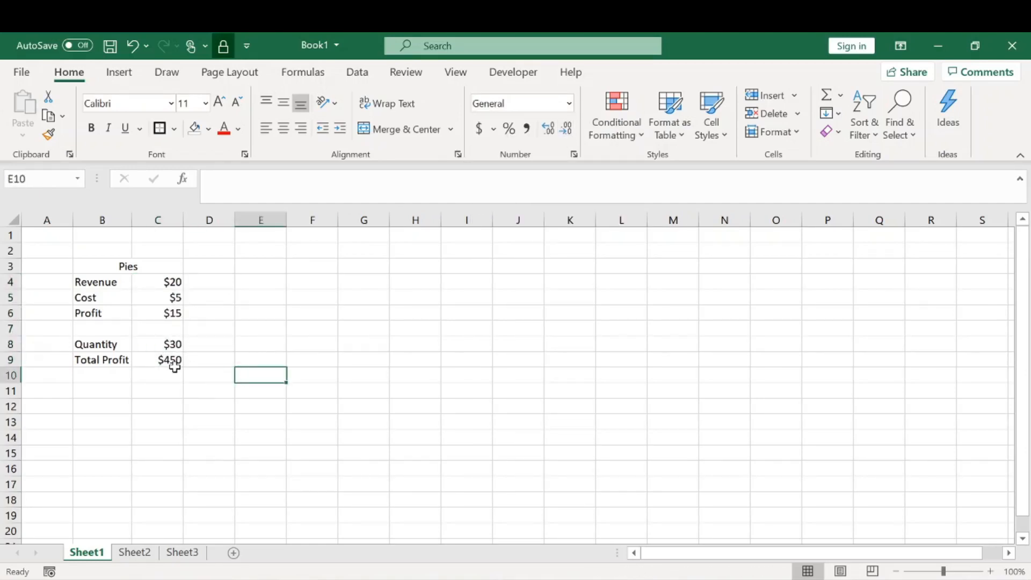
- Set the number format of the quantity in cell C8 back to General
{"action": "left_click", "coordinate": [156, 345]}
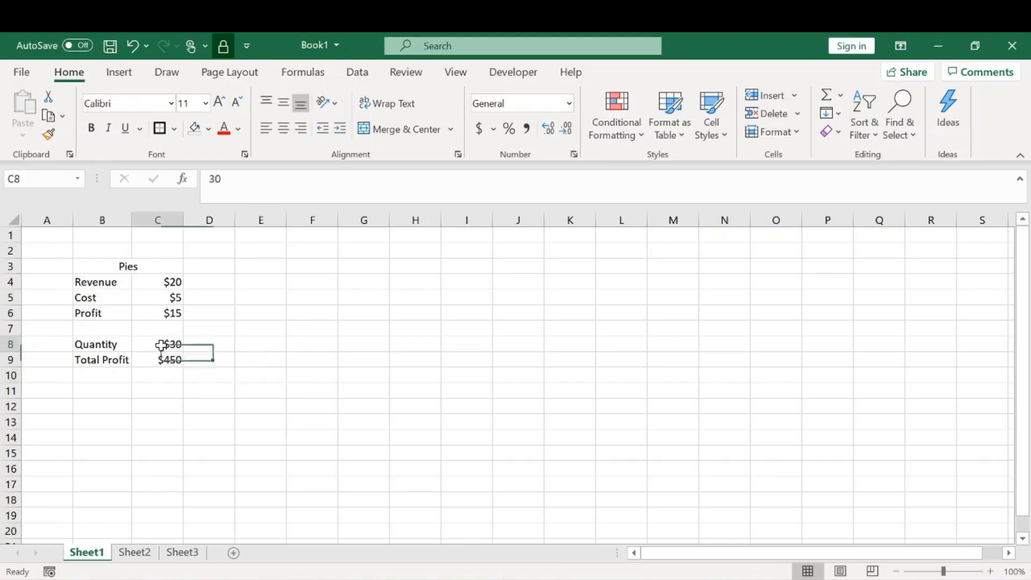
{"action": "left_click", "coordinate": [568, 103]}
{"action": "left_click", "coordinate": [556, 141]}
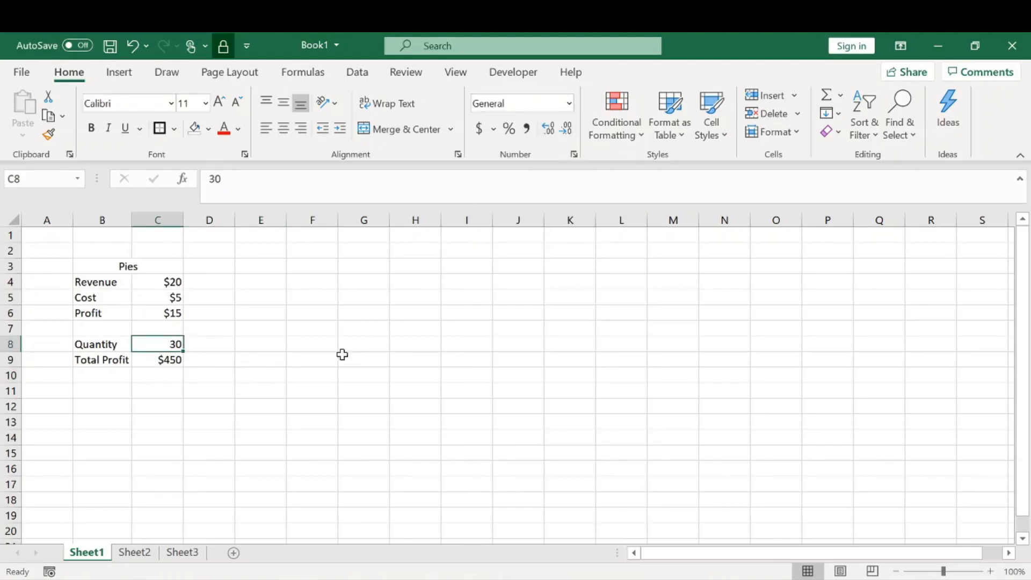
{"action": "left_click", "coordinate": [316, 348]}
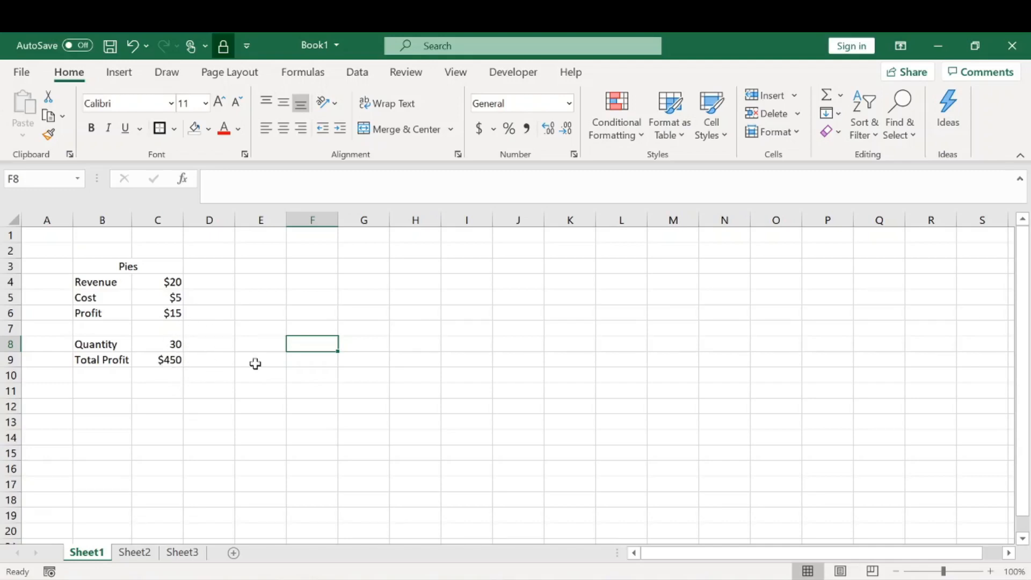
- Try quantities of 50 and 40 in cell C8 to compare their effect on total profit
{"action": "left_click", "coordinate": [173, 342]}
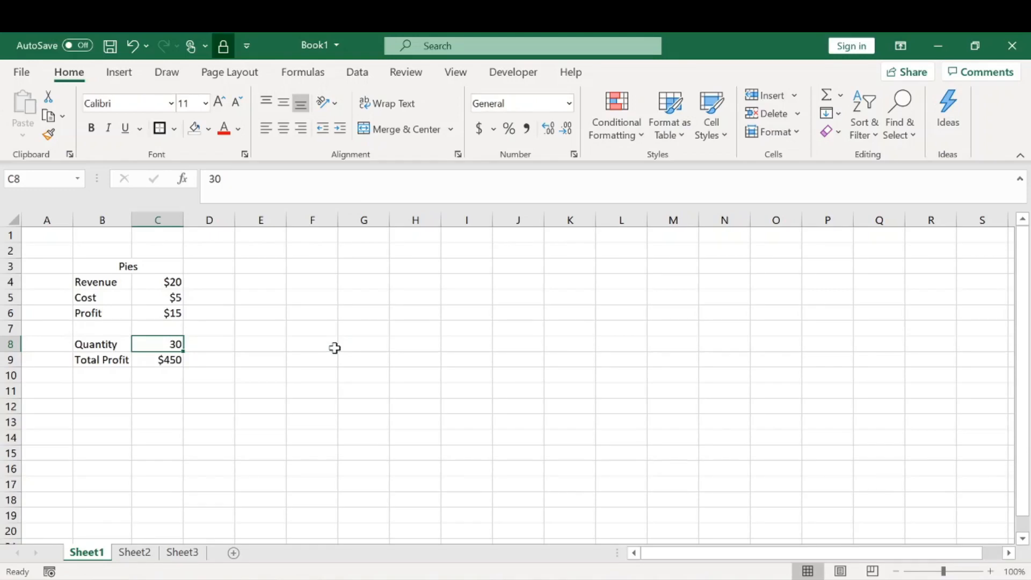
{"action": "type", "text": "50"}
{"action": "key", "text": "Return"}
{"action": "key", "text": "Up"}
{"action": "type", "text": "40"}
{"action": "key", "text": "Return"}
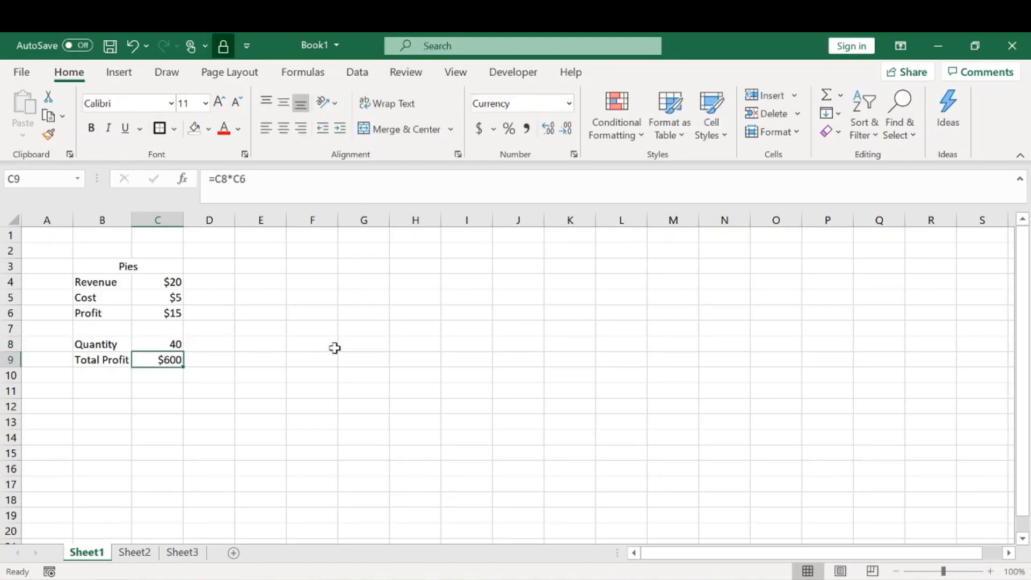
- Undo both trial changes to the quantity in cell C8
{"action": "key", "text": "ctrl+z"}
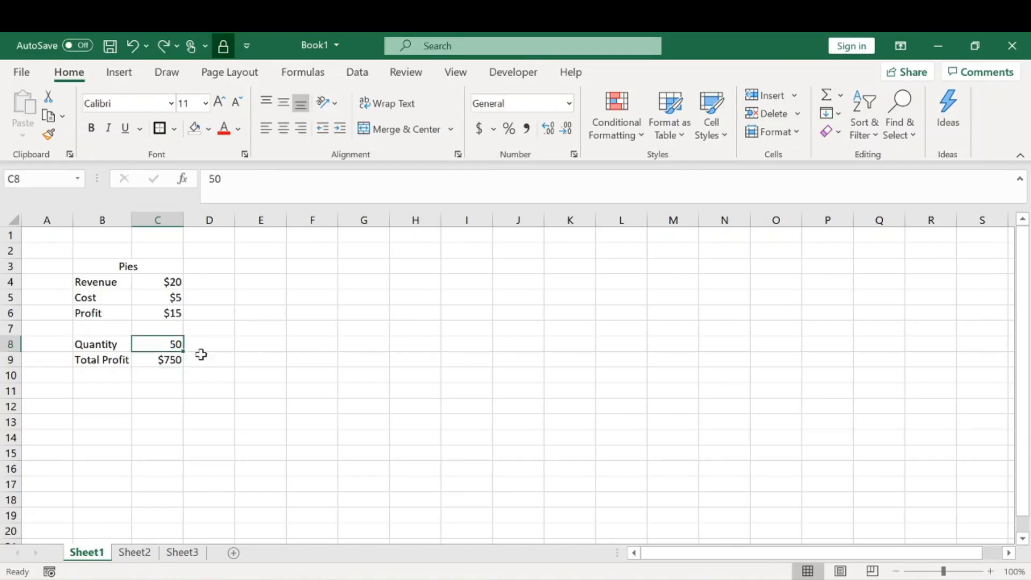
{"action": "key", "text": "ctrl+z"}
{"action": "left_click", "coordinate": [230, 359]}
{"action": "left_click", "coordinate": [220, 344]}
{"action": "left_click", "coordinate": [231, 328]}
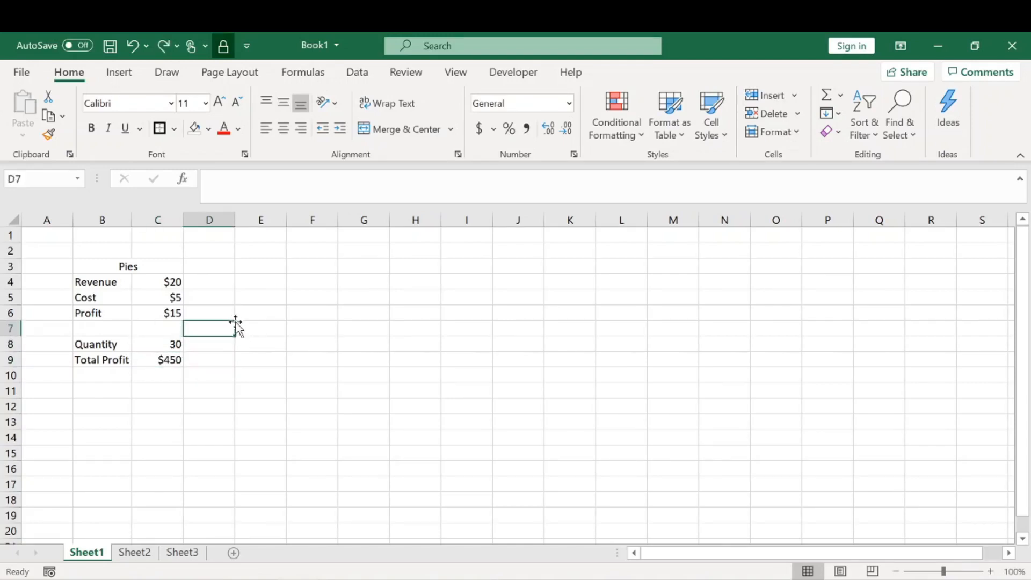
- Run Goal Seek to bring total profit in C9 to 5000 by changing the quantity in C8, and keep the solution
{"action": "left_click", "coordinate": [473, 47]}
{"action": "type", "text": "goal sekk"}
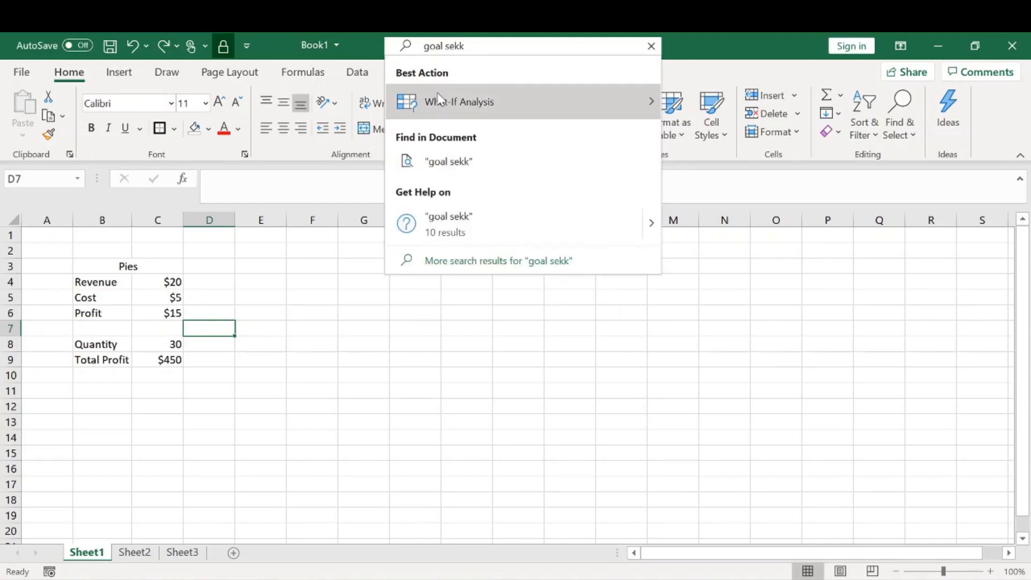
{"action": "mouse_move", "coordinate": [457, 106]}
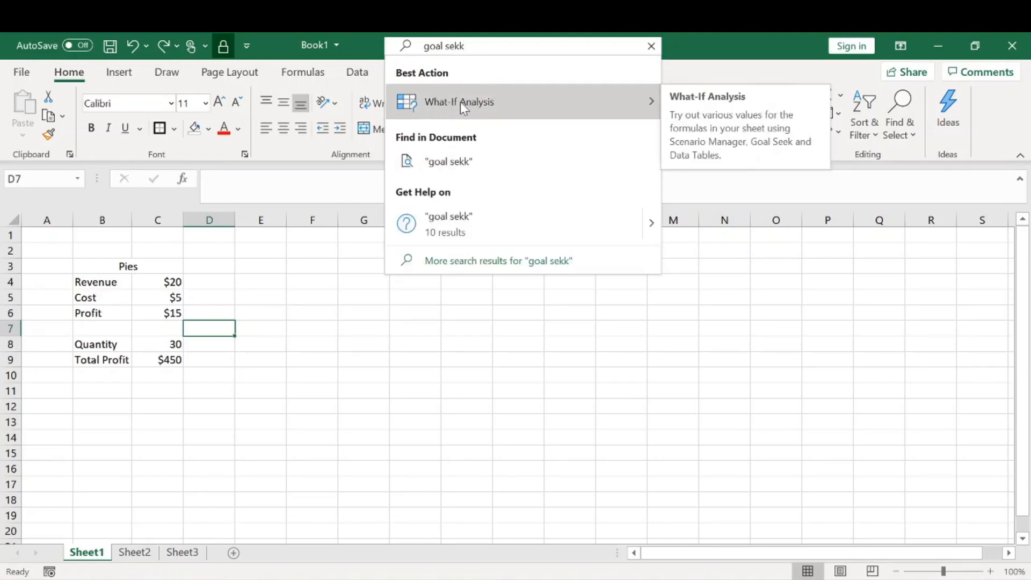
{"action": "mouse_move", "coordinate": [650, 100]}
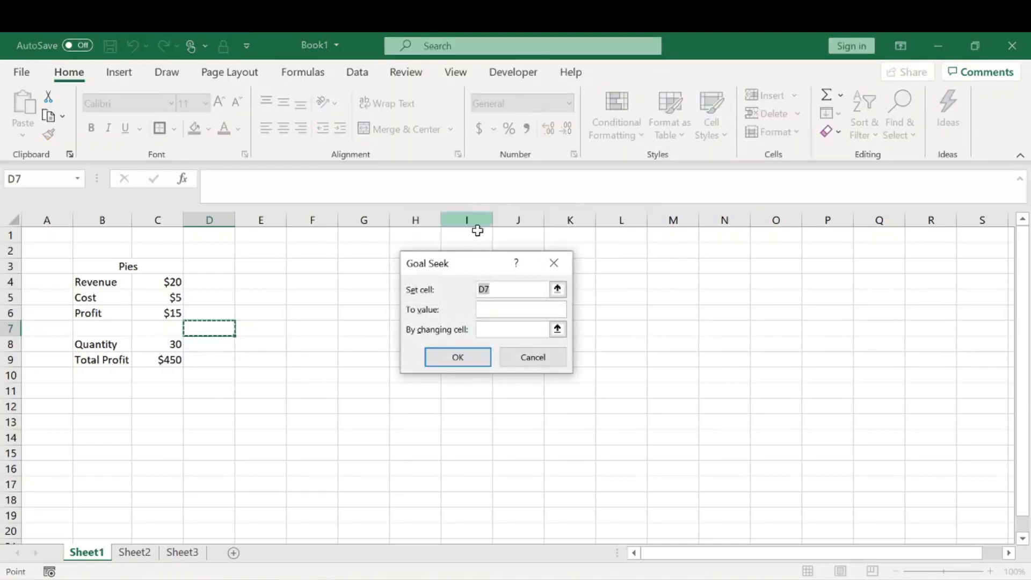
{"action": "left_click_drag", "start_coordinate": [383, 260], "coordinate": [324, 255]}
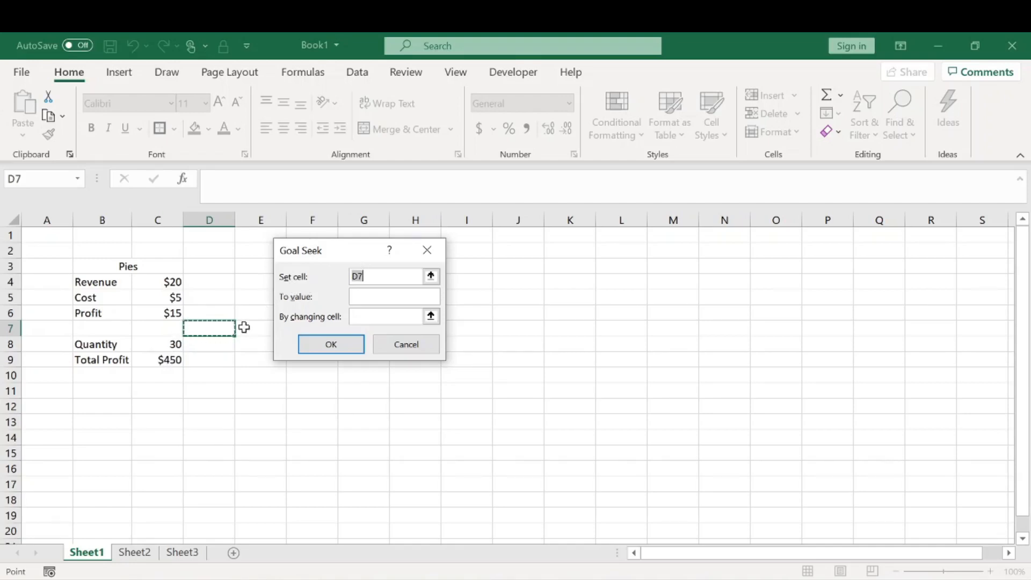
{"action": "left_click", "coordinate": [164, 358]}
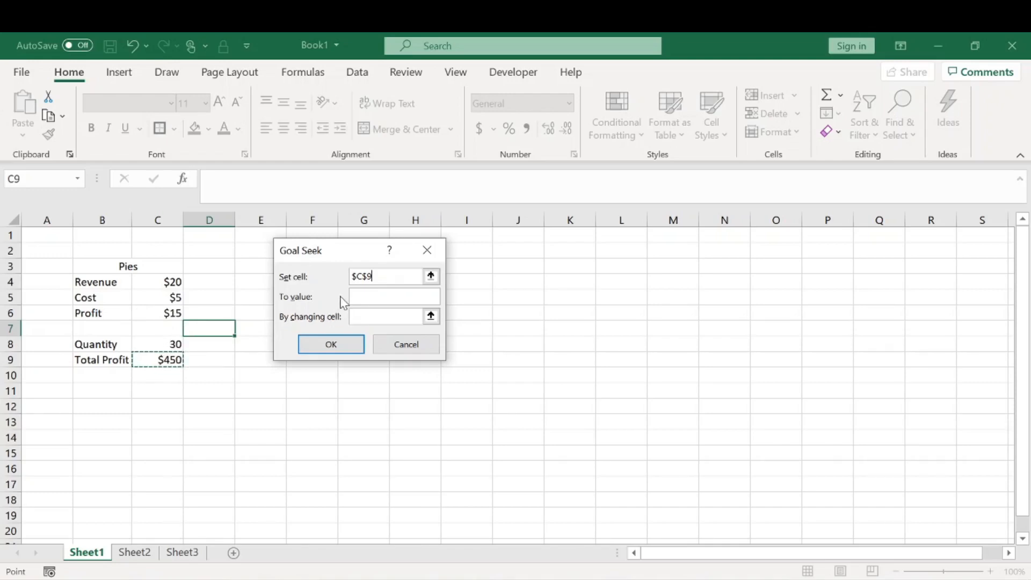
{"action": "left_click", "coordinate": [373, 298]}
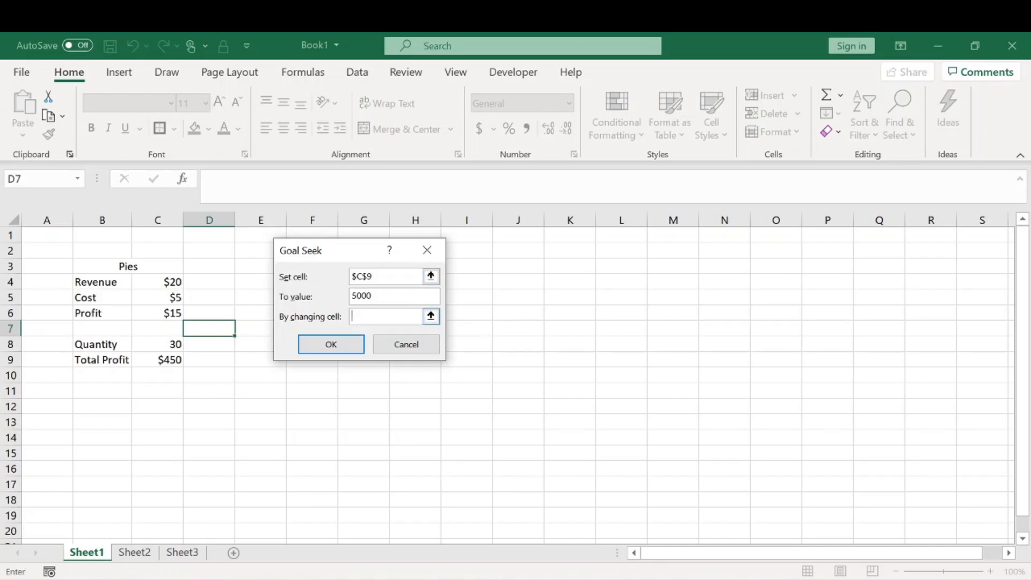
{"action": "left_click", "coordinate": [163, 344]}
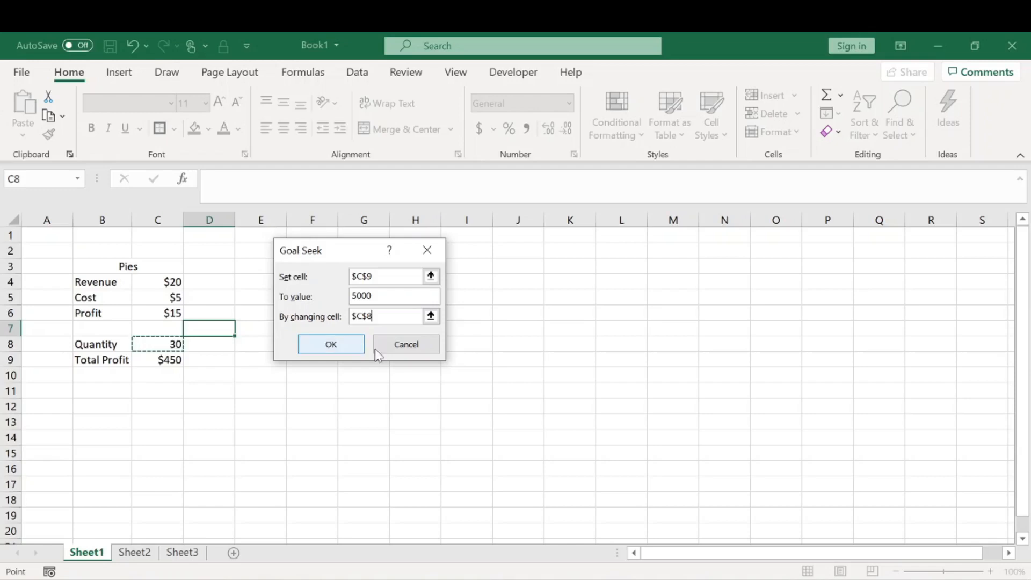
{"action": "left_click", "coordinate": [337, 348]}
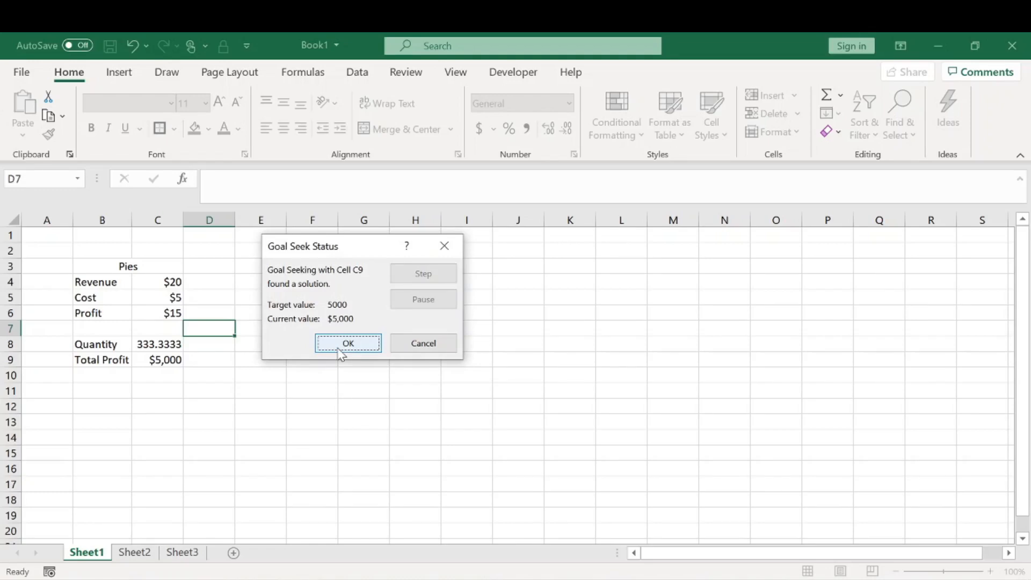
{"action": "left_click", "coordinate": [340, 352]}
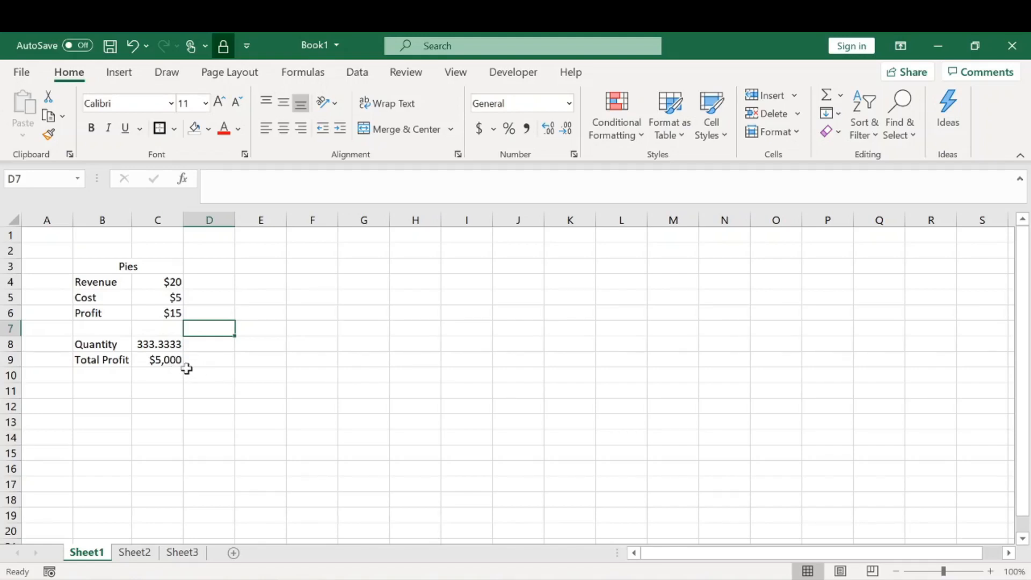
- Switch to Sheet2 and examine the yearly salary, percent saved and savings columns and the total savings formula in E10
{"action": "left_click", "coordinate": [203, 347]}
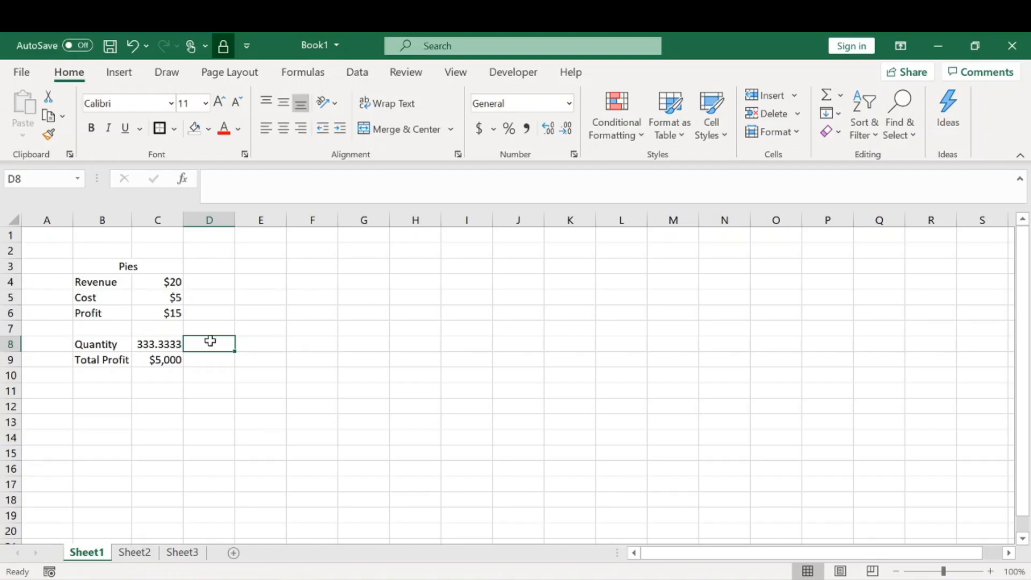
{"action": "left_click", "coordinate": [135, 553]}
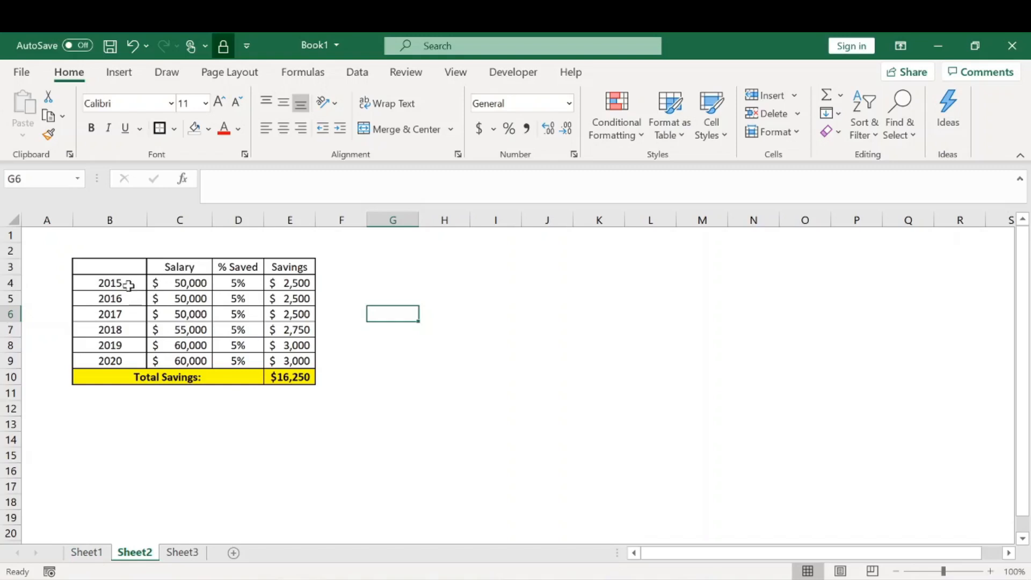
{"action": "left_click_drag", "start_coordinate": [127, 285], "coordinate": [129, 361]}
{"action": "left_click_drag", "start_coordinate": [194, 276], "coordinate": [195, 361]}
{"action": "left_click_drag", "start_coordinate": [240, 279], "coordinate": [240, 361]}
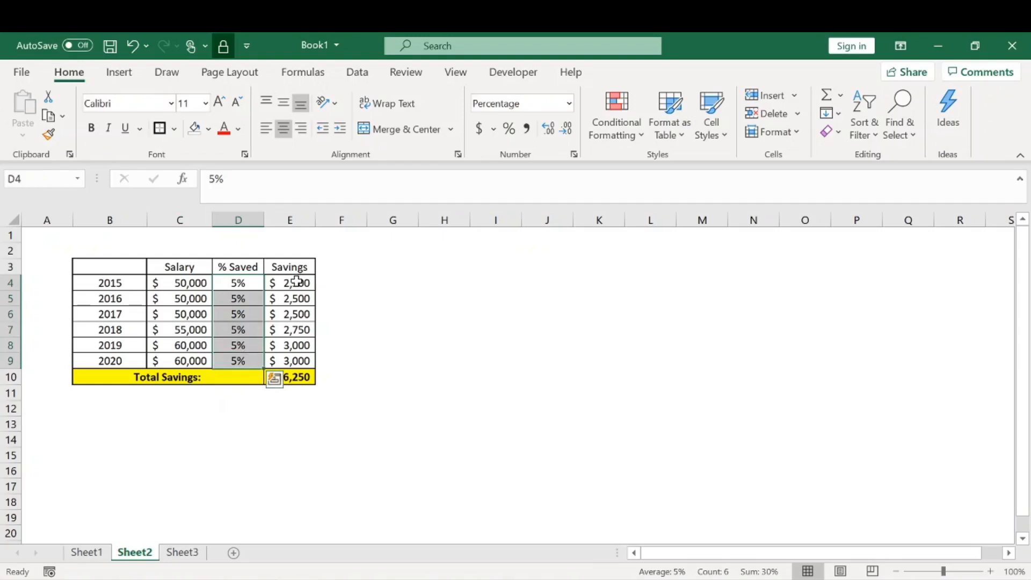
{"action": "left_click_drag", "start_coordinate": [299, 280], "coordinate": [300, 364]}
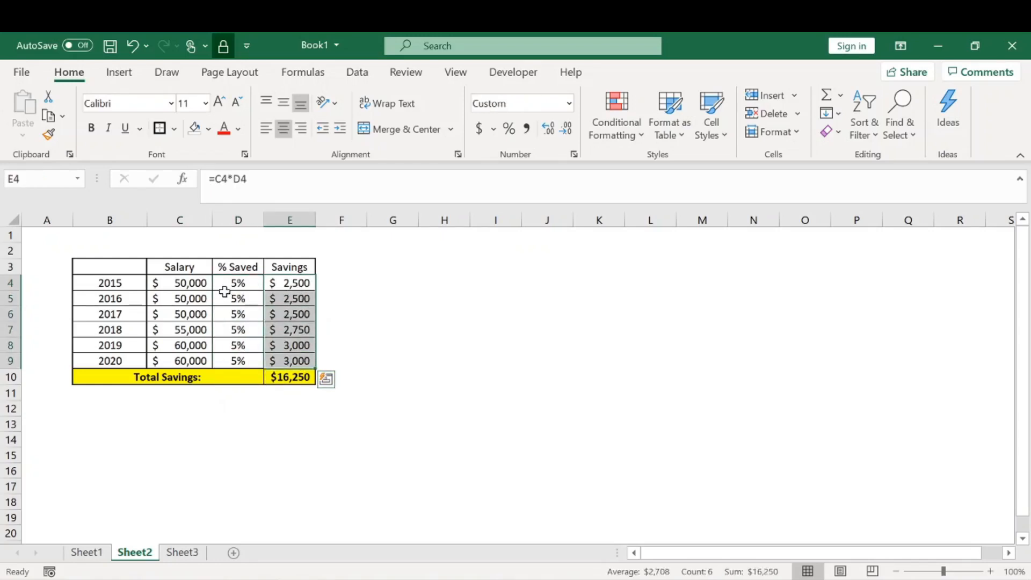
{"action": "left_click", "coordinate": [293, 379]}
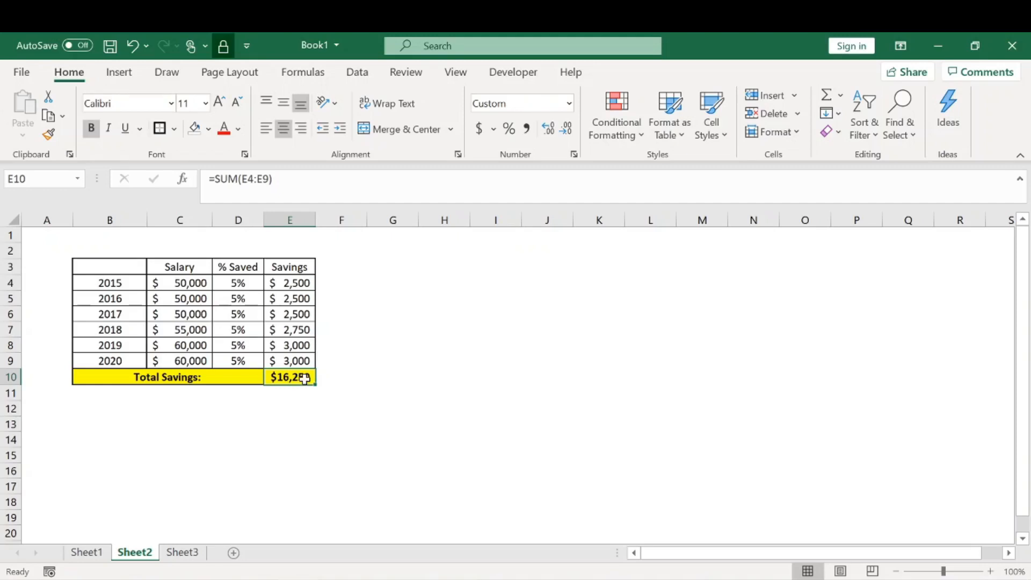
{"action": "left_click", "coordinate": [326, 330]}
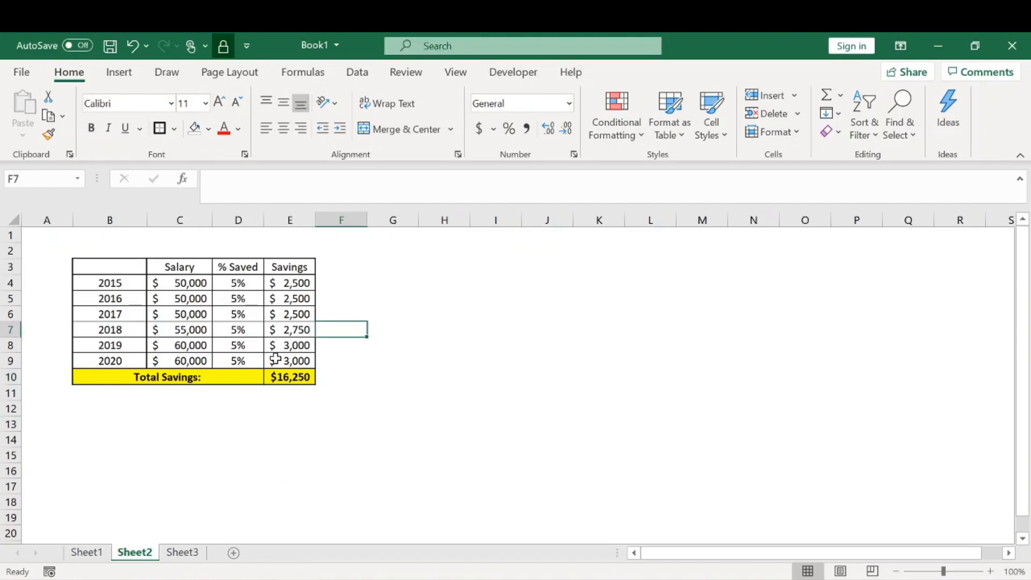
- Run Goal Seek to bring total savings in E10 to 50000 by changing the 2020 percent saved in D9, and keep the solution
{"action": "left_click", "coordinate": [464, 48]}
{"action": "type", "text": "gola"}
{"action": "left_click", "coordinate": [473, 101]}
{"action": "left_click", "coordinate": [698, 120]}
{"action": "left_click_drag", "start_coordinate": [343, 248], "coordinate": [436, 254]}
{"action": "left_click", "coordinate": [301, 376]}
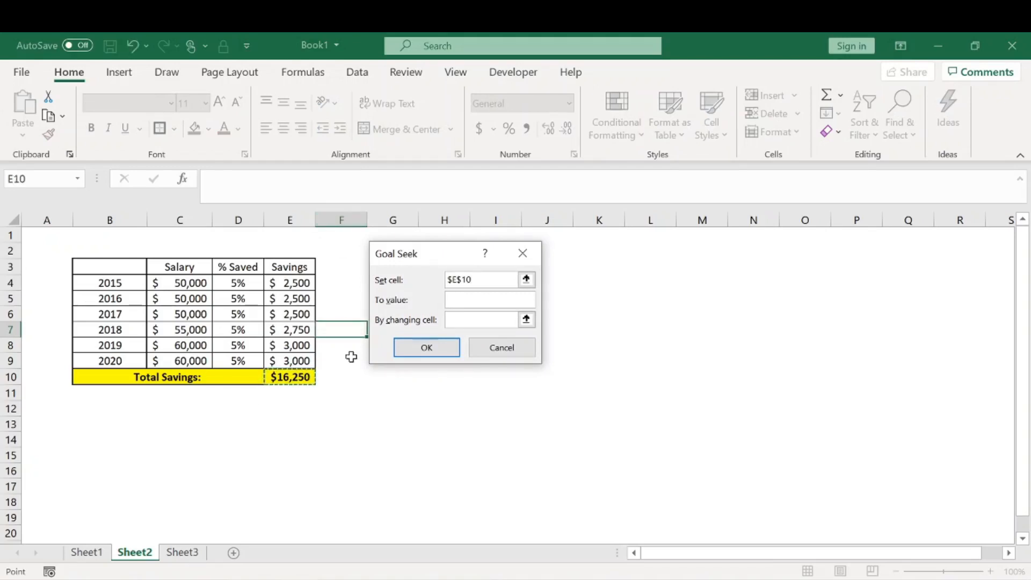
{"action": "left_click", "coordinate": [482, 299]}
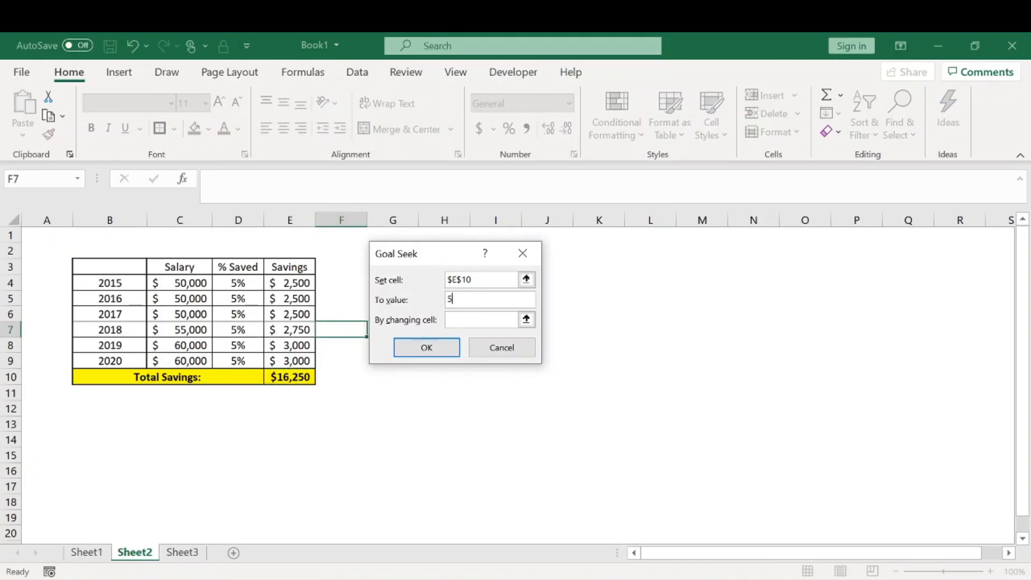
{"action": "left_click", "coordinate": [481, 320]}
{"action": "left_click", "coordinate": [250, 361]}
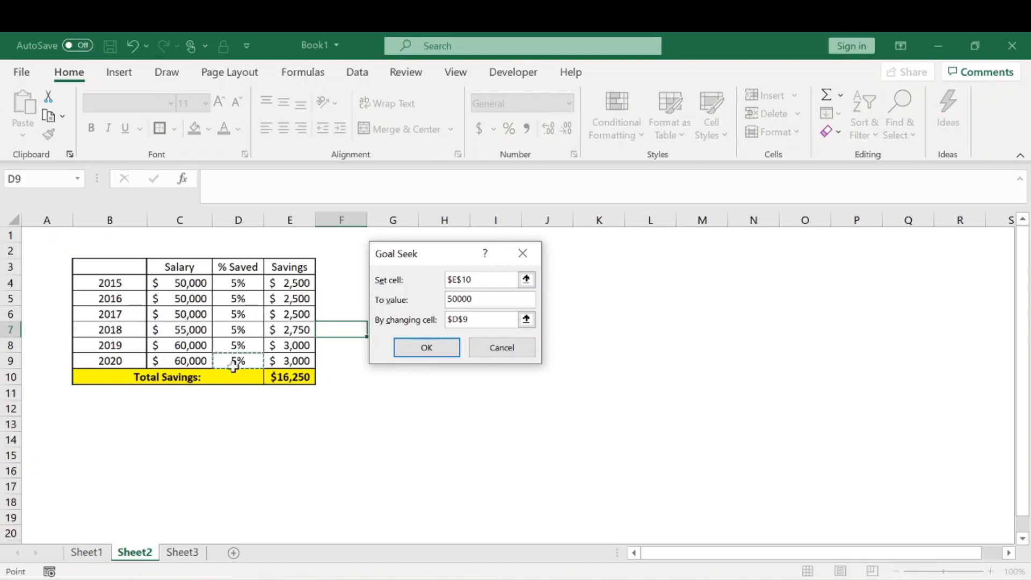
{"action": "left_click", "coordinate": [428, 349]}
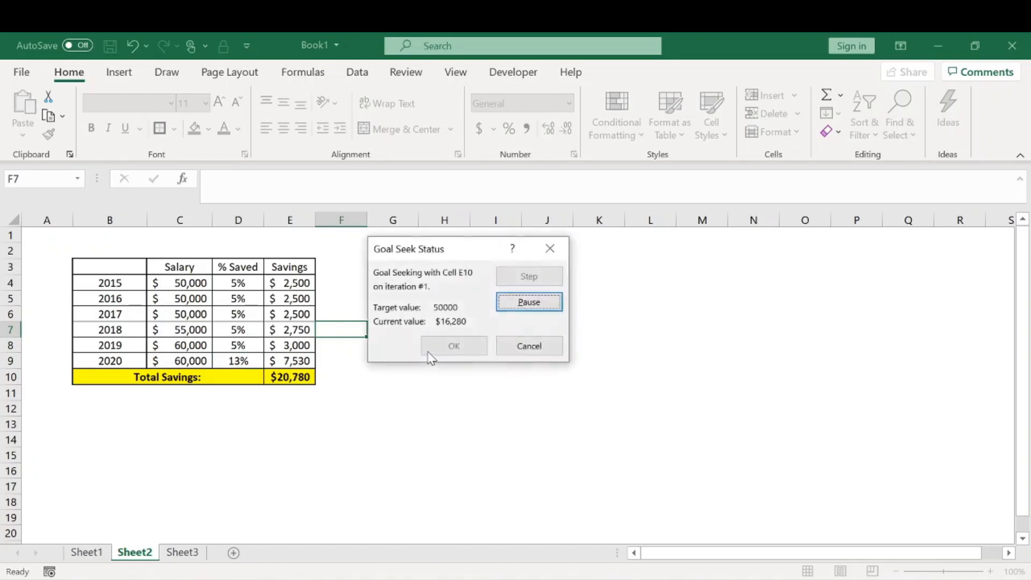
{"action": "left_click", "coordinate": [450, 347]}
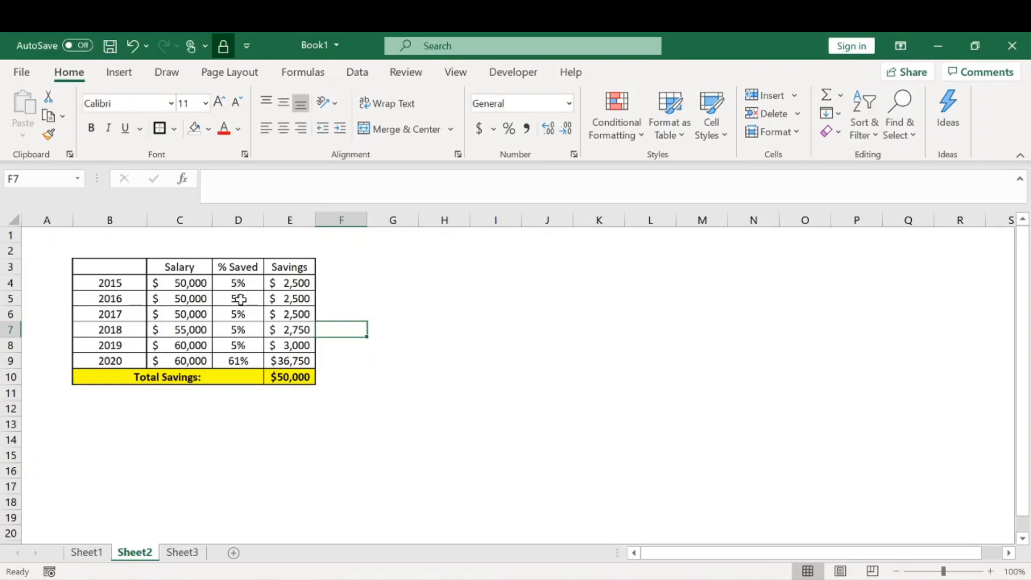
- Check the solved 2020 percent saved in D9 and the total savings in E10
{"action": "left_click", "coordinate": [245, 359]}
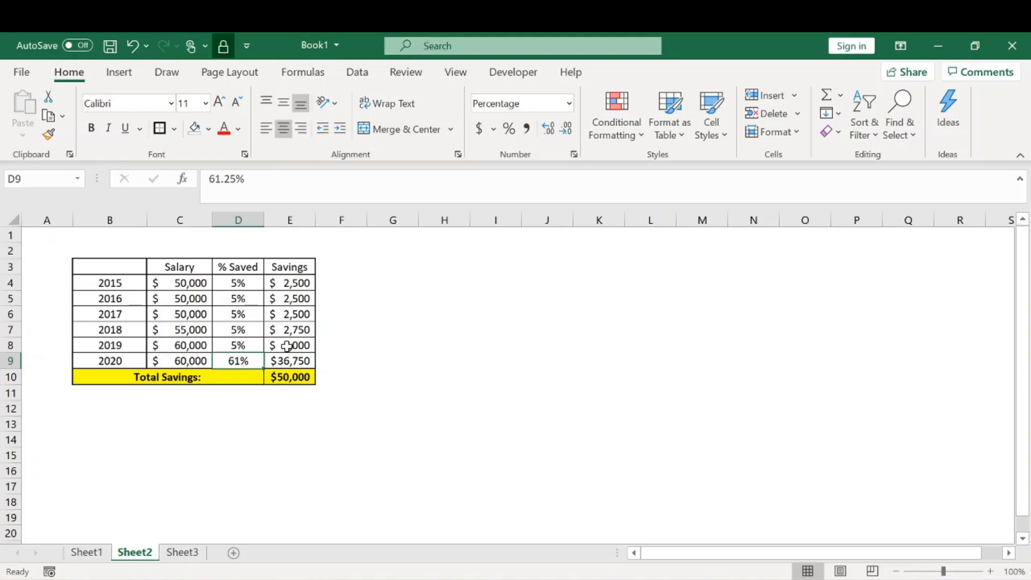
{"action": "left_click", "coordinate": [376, 361]}
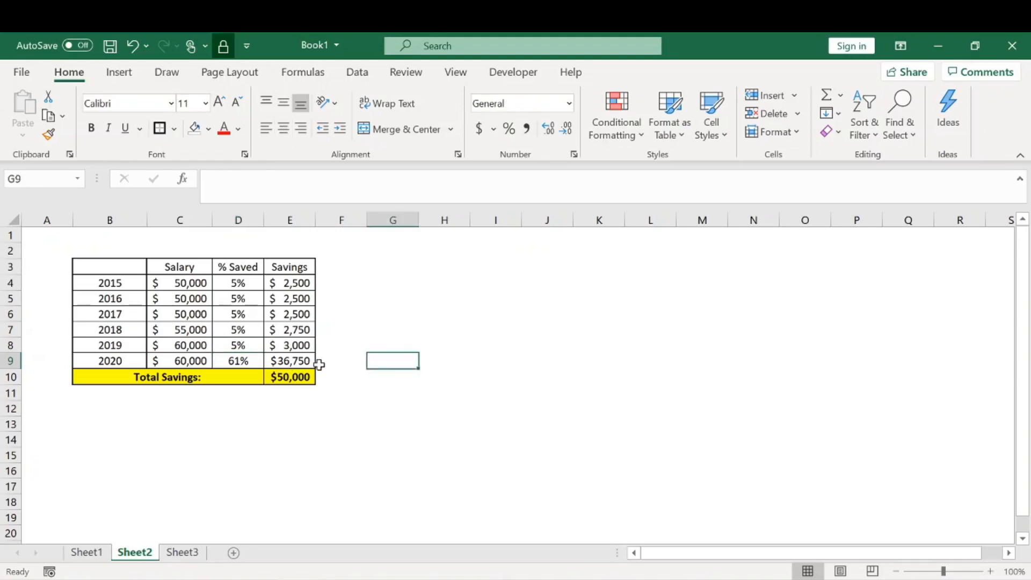
{"action": "left_click", "coordinate": [297, 380]}
{"action": "left_click", "coordinate": [348, 375]}
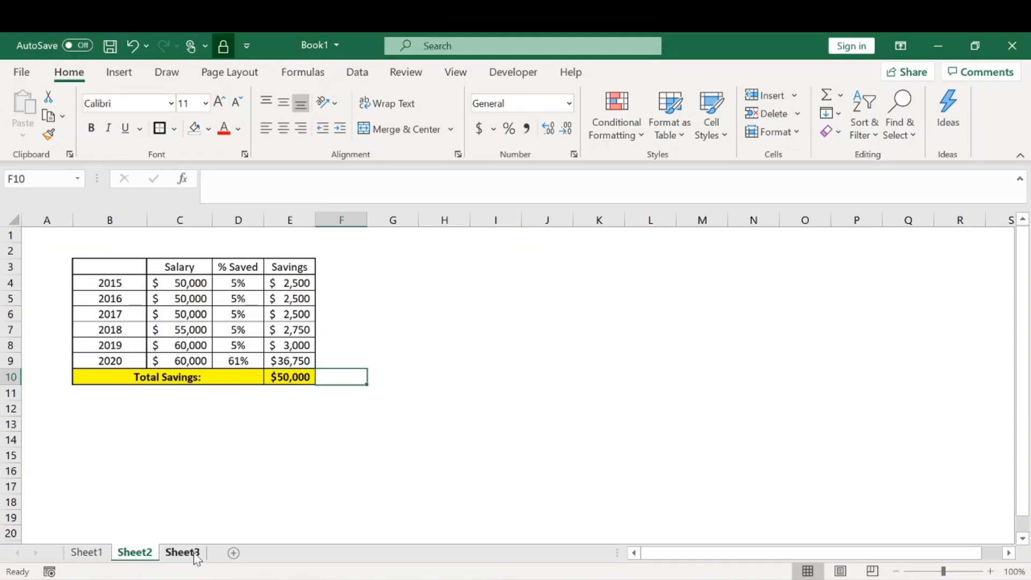
- Switch to Sheet3 and examine the retirement future value formula in C6
{"action": "left_click", "coordinate": [196, 553]}
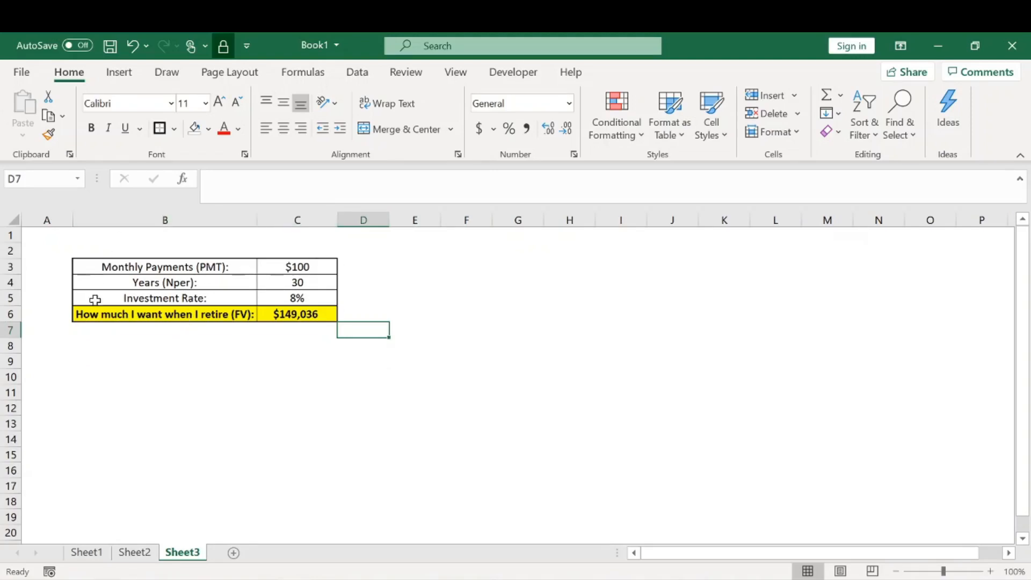
{"action": "left_click", "coordinate": [302, 314]}
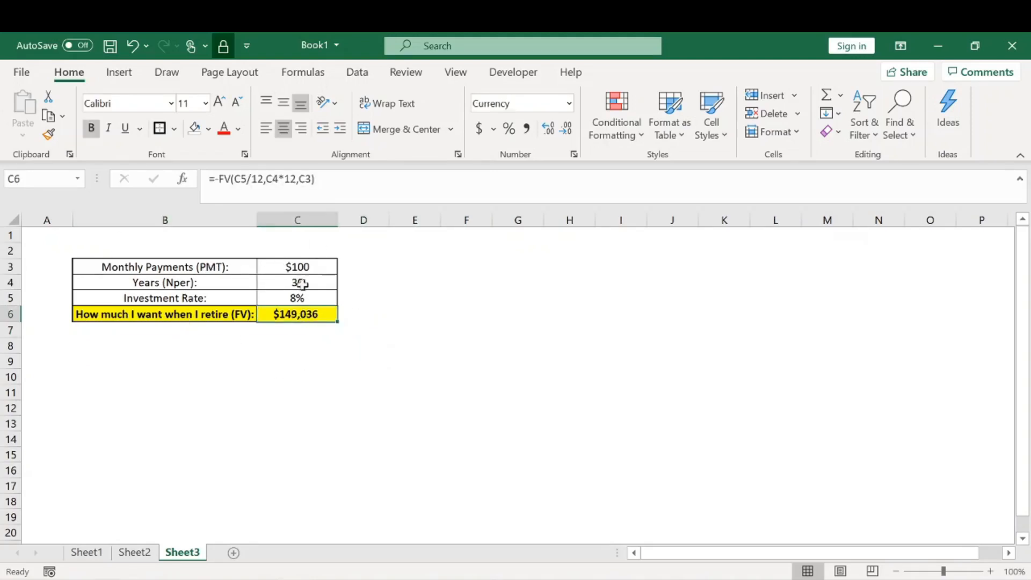
{"action": "key", "text": "Right"}
{"action": "key", "text": "Right"}
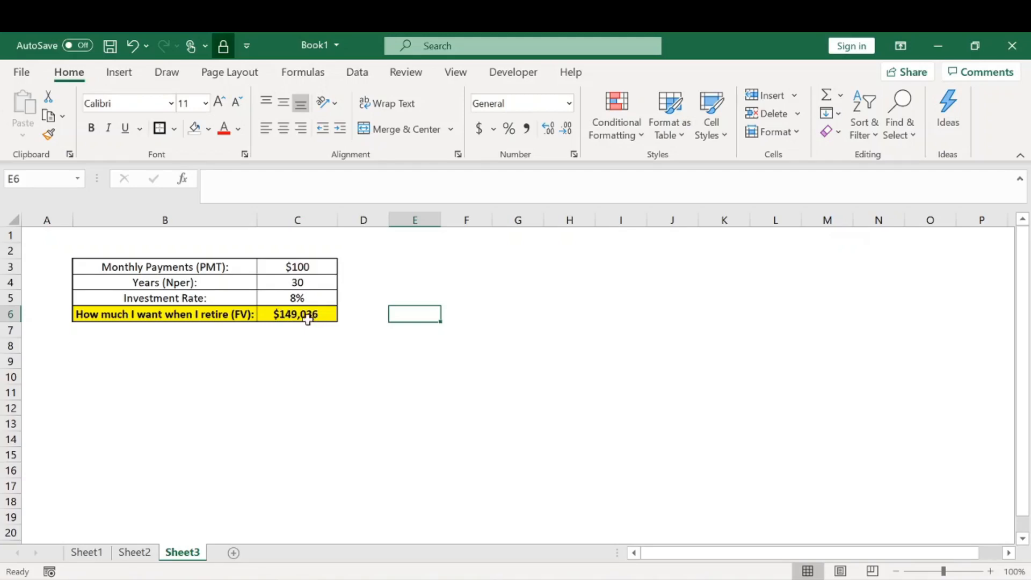
{"action": "left_click", "coordinate": [350, 318]}
- Run Goal Seek to bring the retirement value in C6 to 2000000 by changing the monthly payment in C3, and keep the solution
{"action": "left_click", "coordinate": [467, 47]}
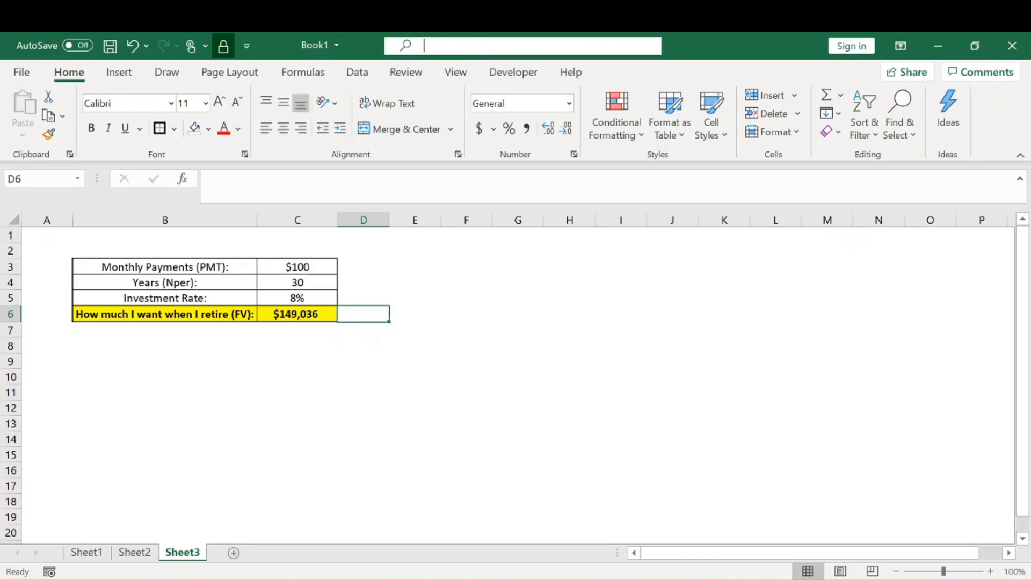
{"action": "type", "text": "goal"}
{"action": "mouse_move", "coordinate": [557, 106]}
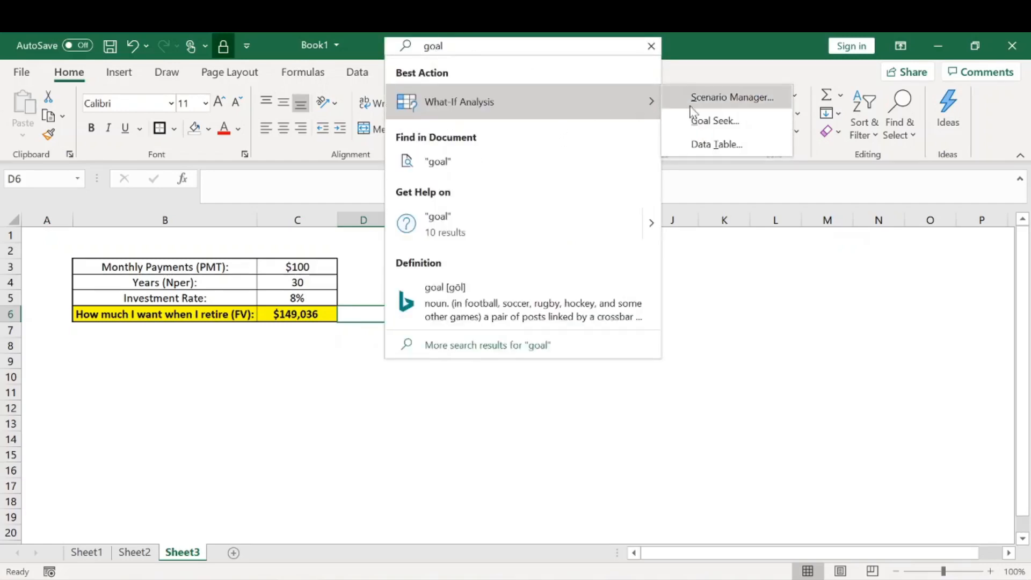
{"action": "left_click", "coordinate": [718, 120]}
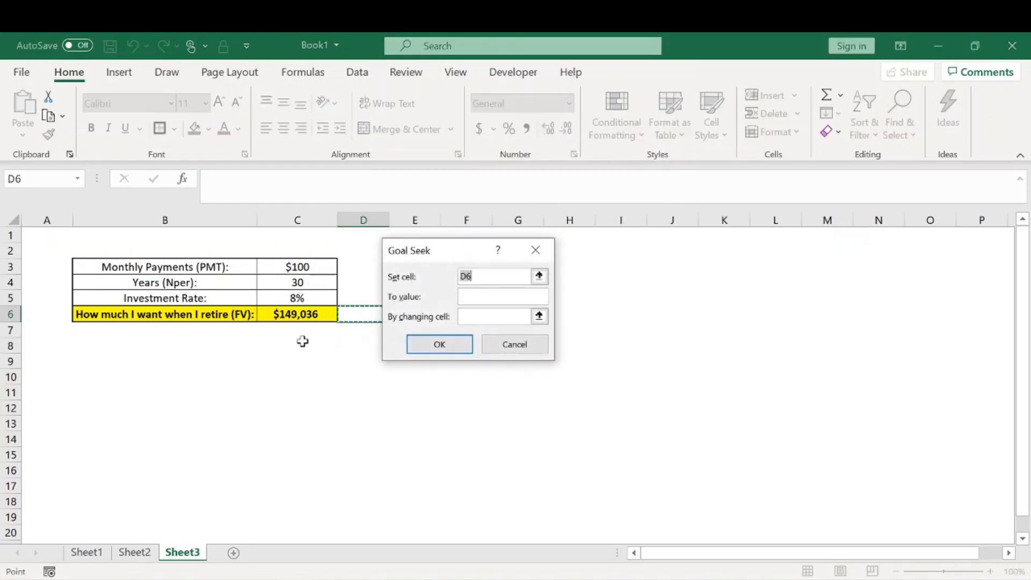
{"action": "left_click", "coordinate": [301, 318]}
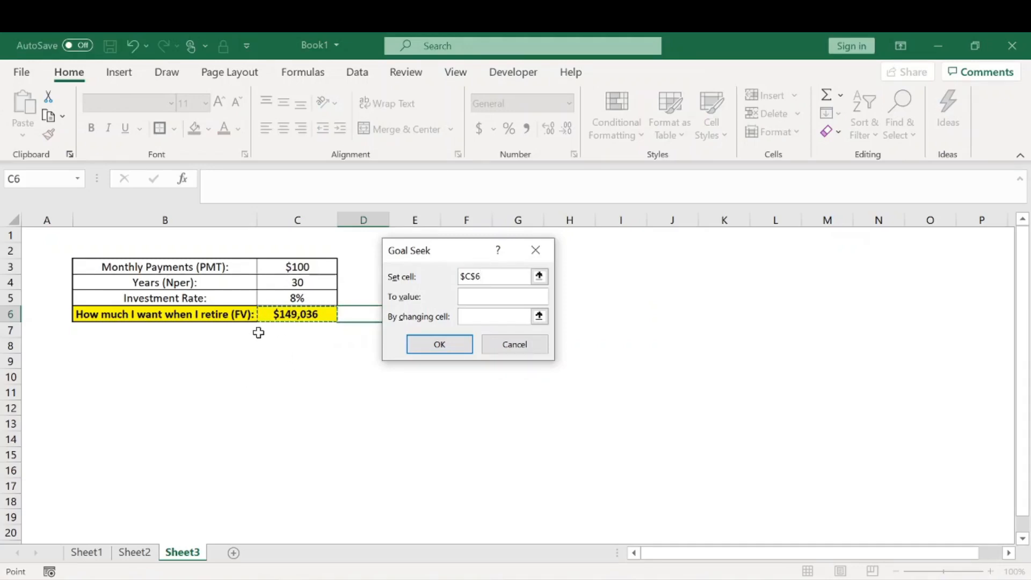
{"action": "left_click", "coordinate": [478, 296]}
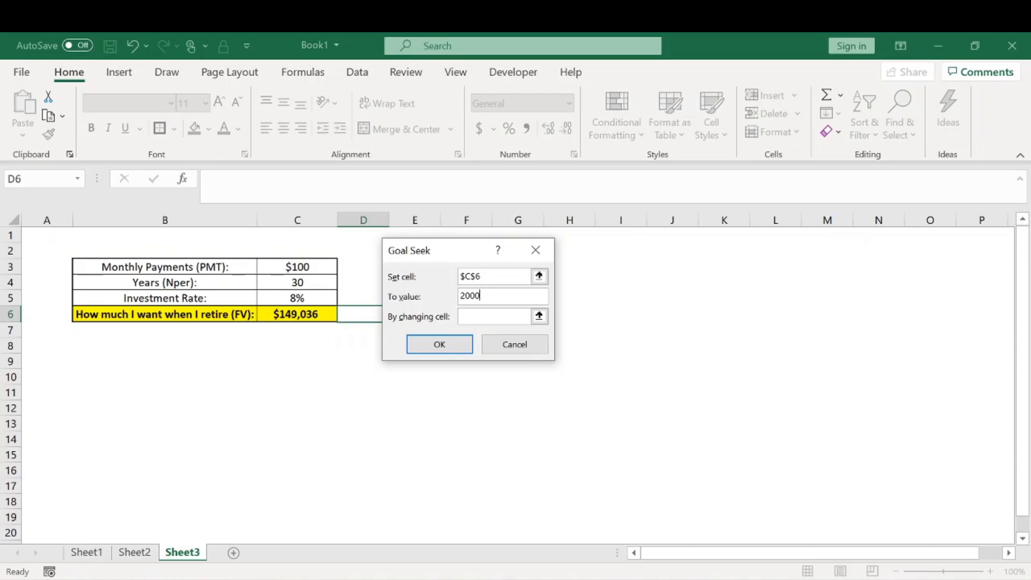
{"action": "left_click", "coordinate": [301, 269]}
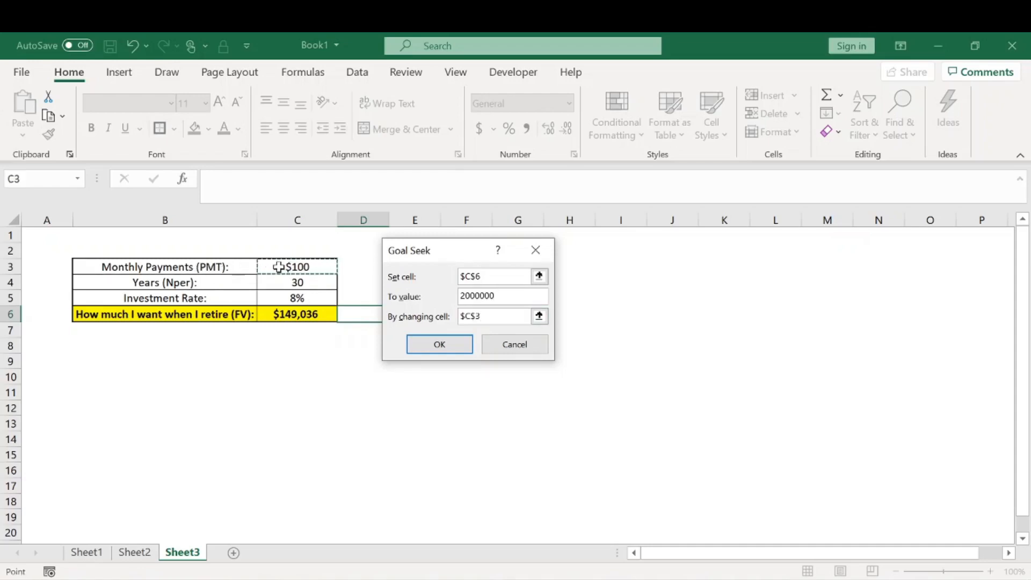
{"action": "left_click", "coordinate": [430, 348]}
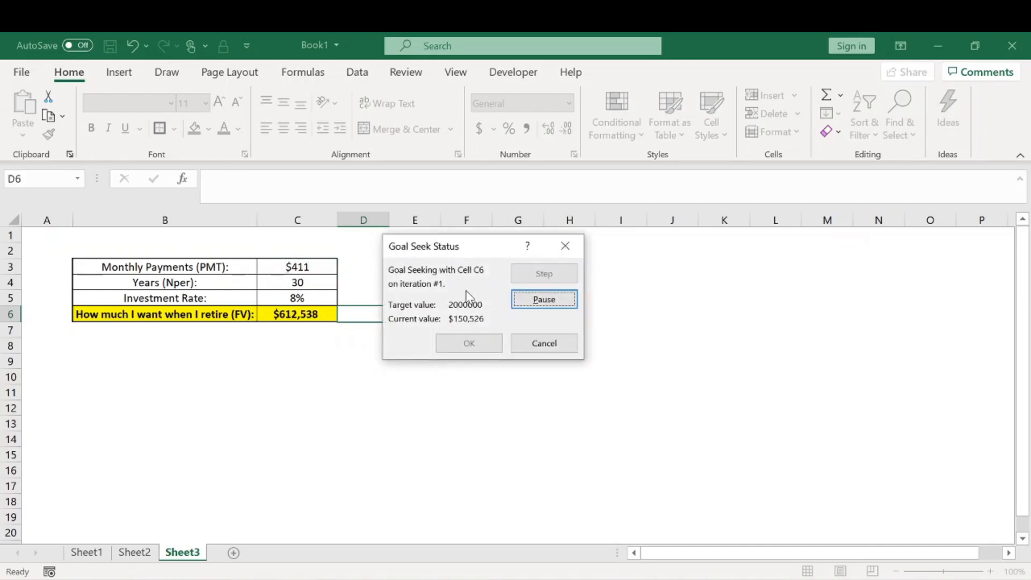
{"action": "left_click", "coordinate": [485, 346]}
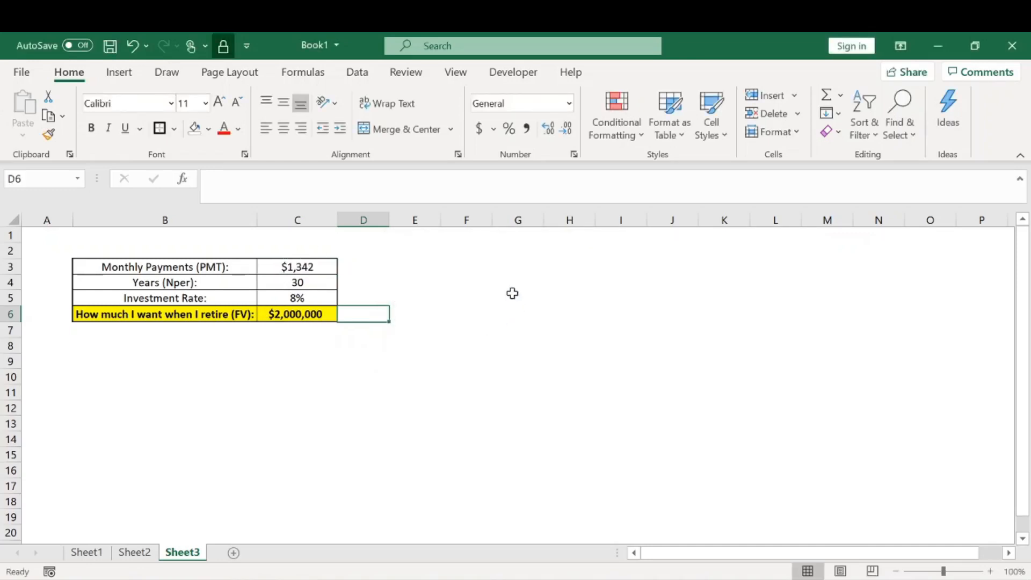
- Check the solved monthly payment in C3 and the future value formula in C6, and return to Sheet1
{"action": "left_click", "coordinate": [305, 268]}
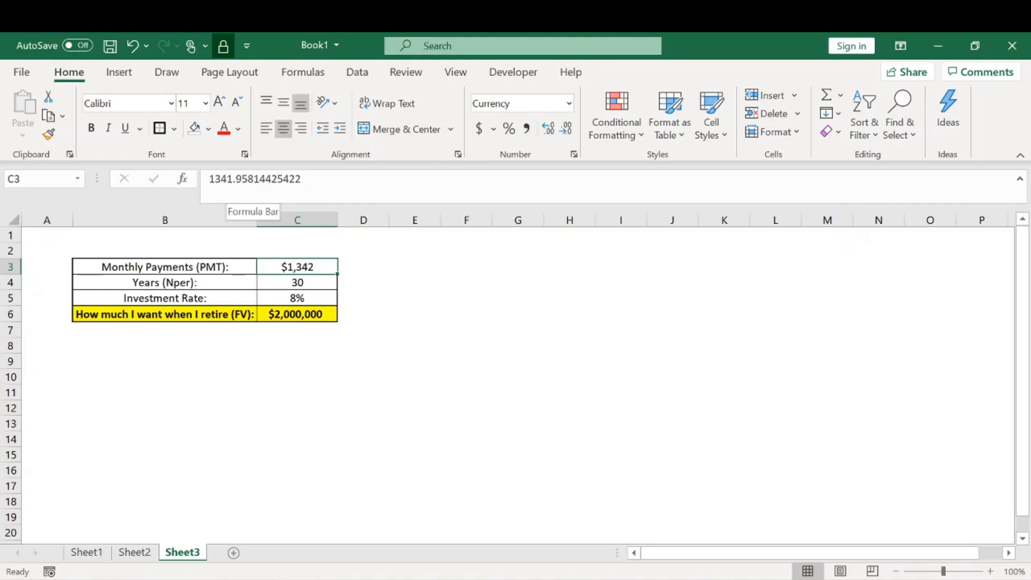
{"action": "left_click", "coordinate": [385, 299]}
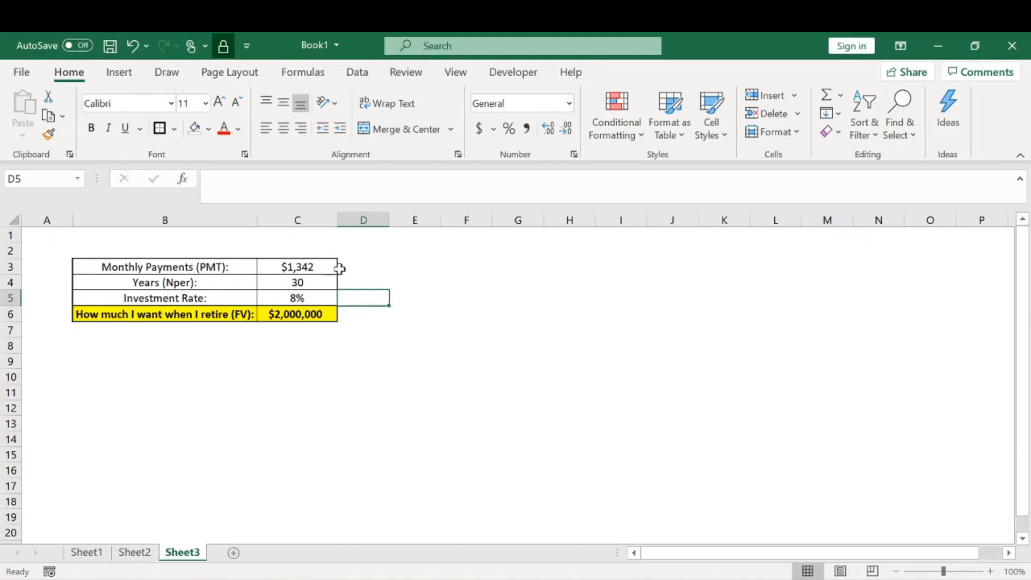
{"action": "left_click", "coordinate": [297, 316]}
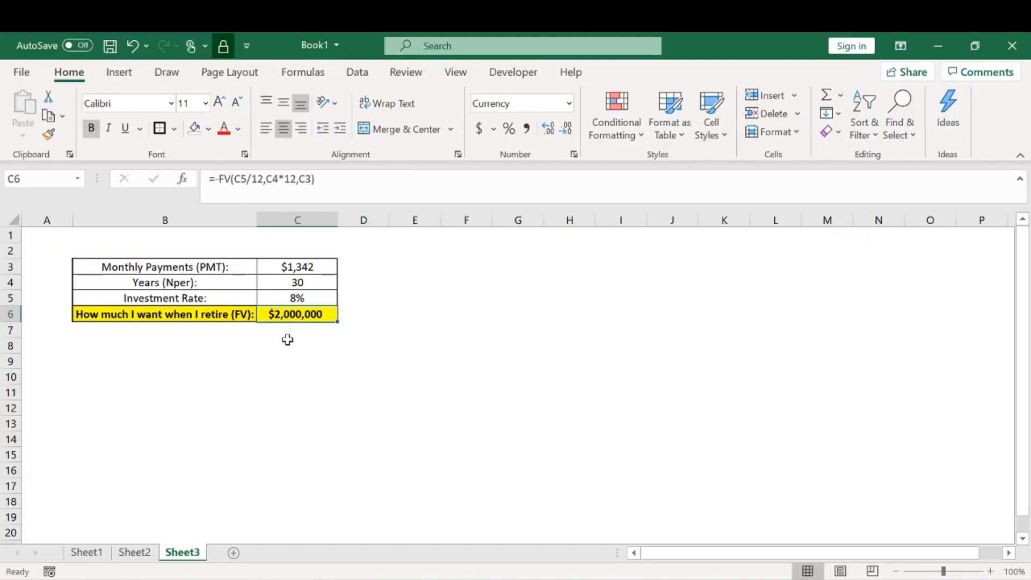
{"action": "left_click", "coordinate": [368, 314]}
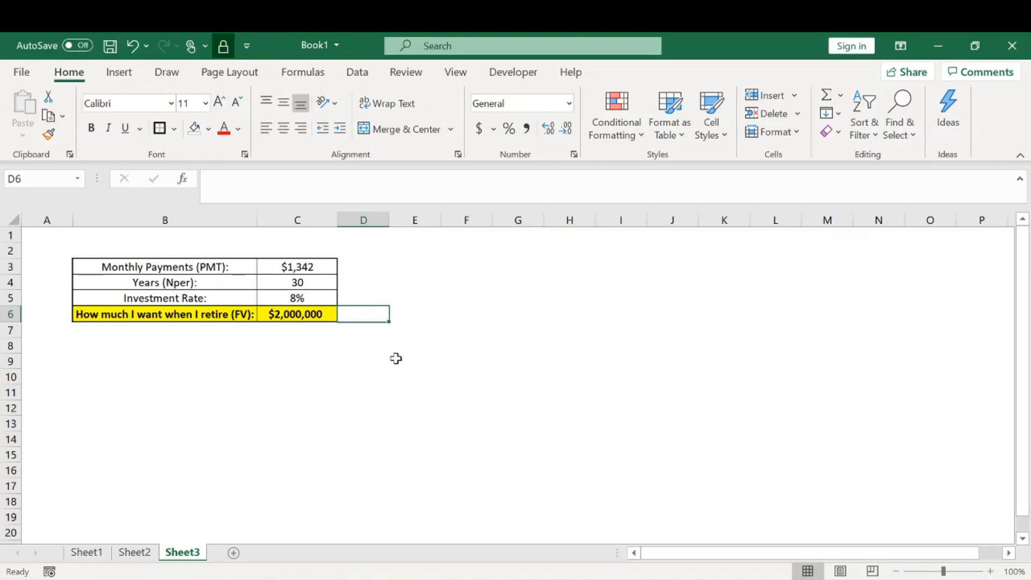
{"action": "left_click", "coordinate": [83, 557]}
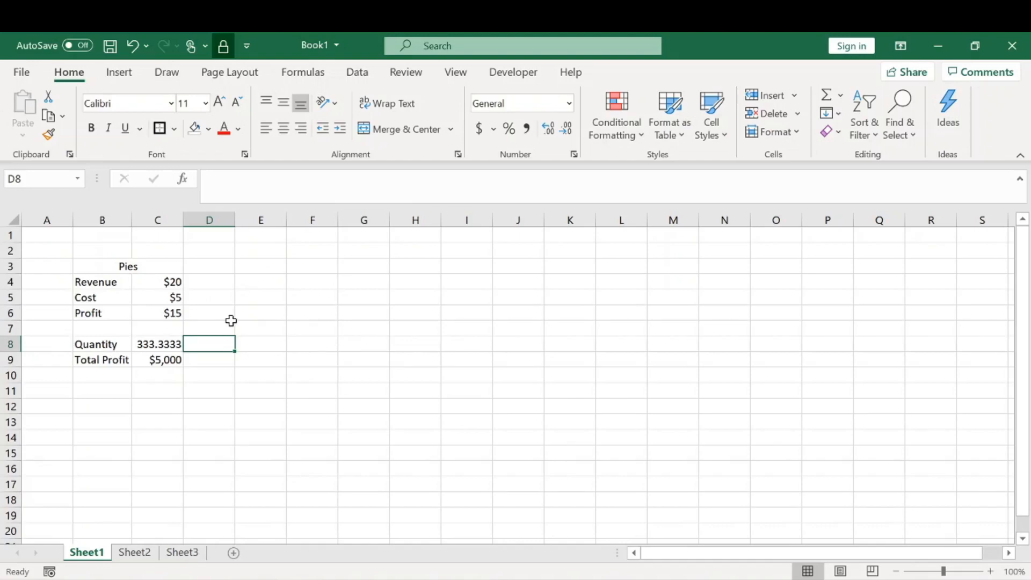